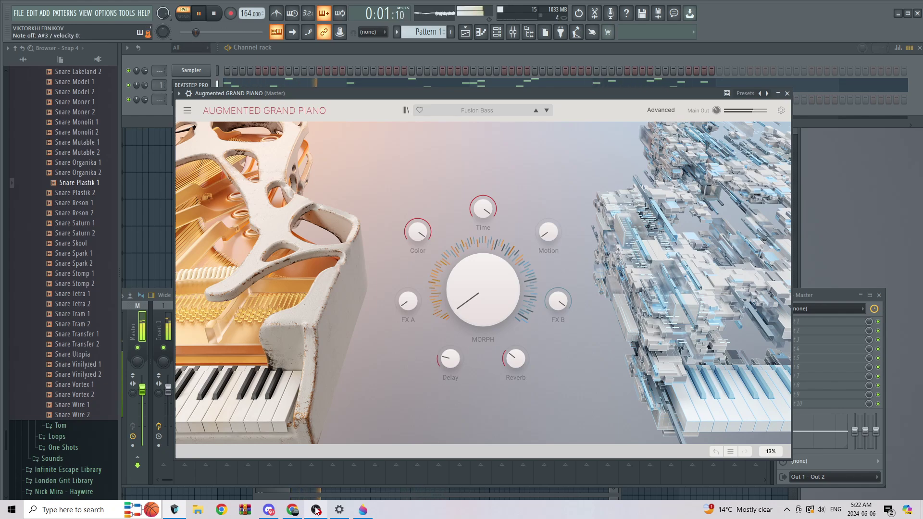
# Bring the Glitch2 effect into view and add a Retrigger block at step 8 and a Stretcher block at step 14
pyautogui.moveTo(378, 93); pyautogui.dragTo(672, 310)
pyautogui.click(509, 150)
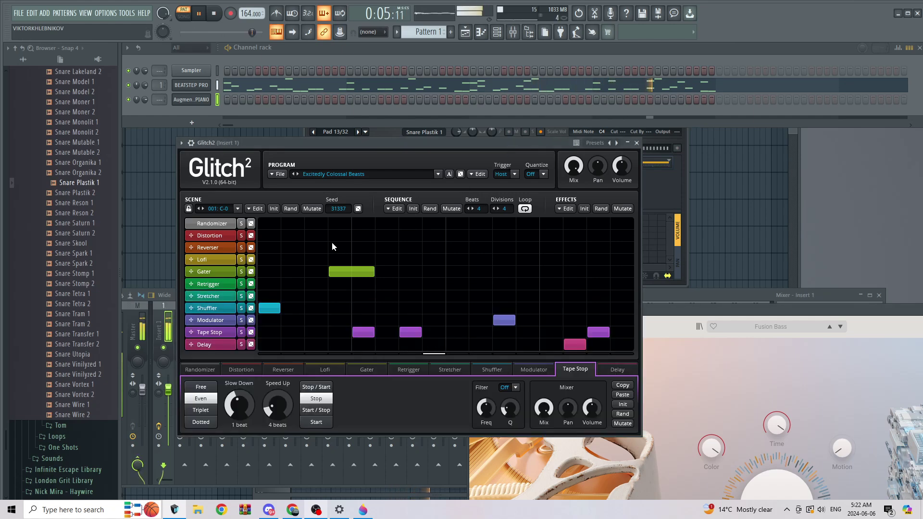
pyautogui.moveTo(425, 294); pyautogui.dragTo(434, 283)
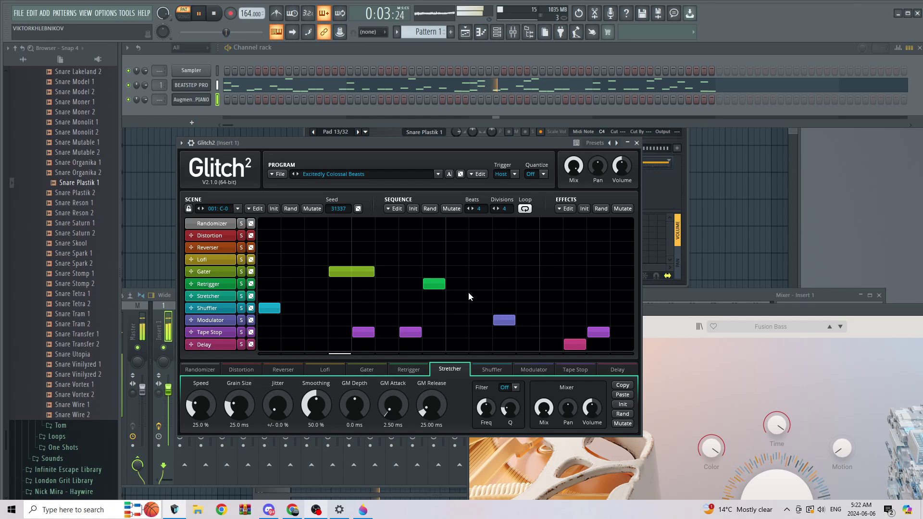
pyautogui.click(572, 287)
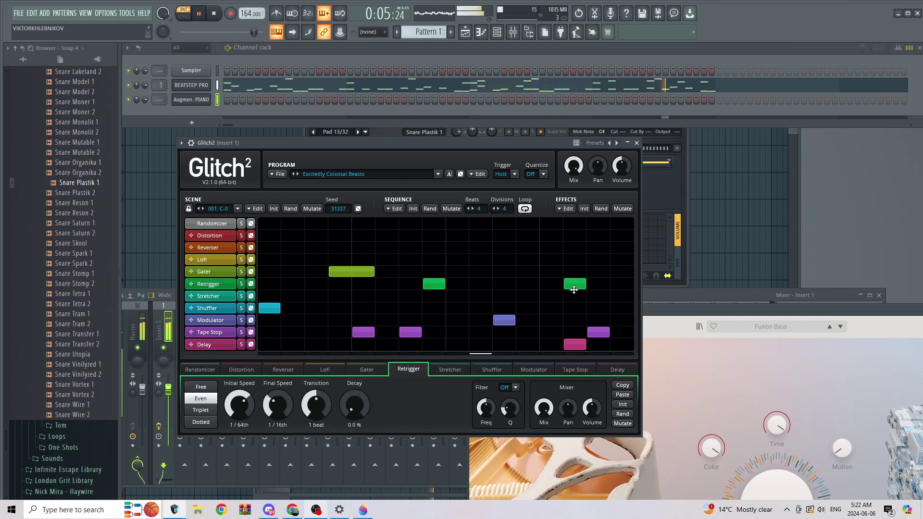
pyautogui.moveTo(574, 290); pyautogui.dragTo(574, 296)
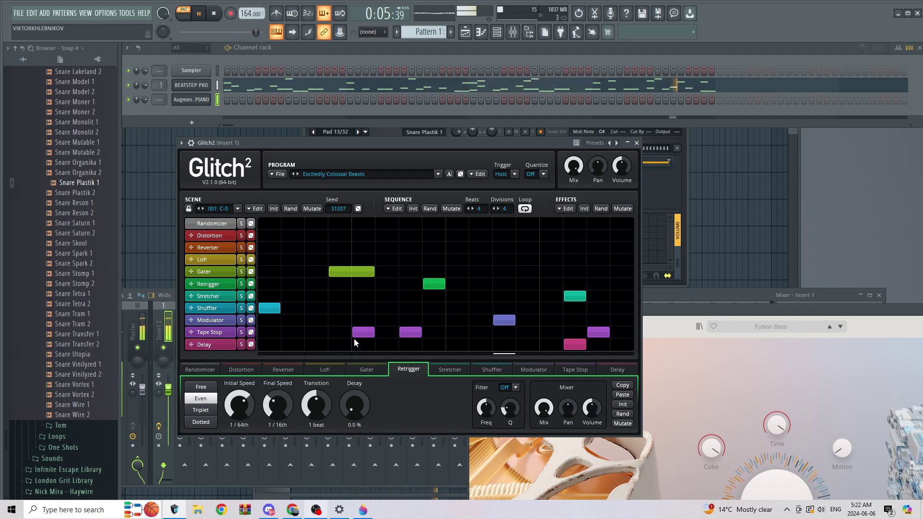
# Add Delay blocks at steps 3, 8, 9 and 12 of the Glitch2 sequence and a Reverser block at step 2
pyautogui.click(317, 344)
pyautogui.click(434, 344)
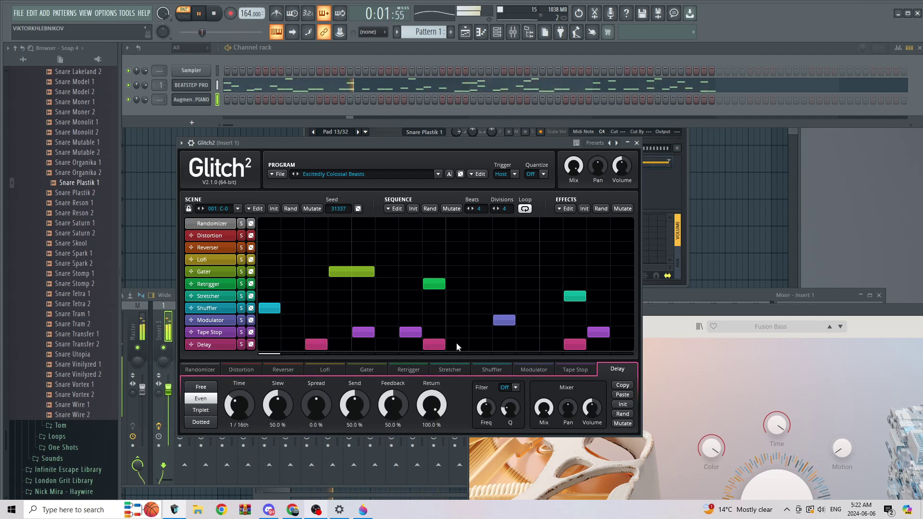
pyautogui.click(457, 345)
pyautogui.click(526, 344)
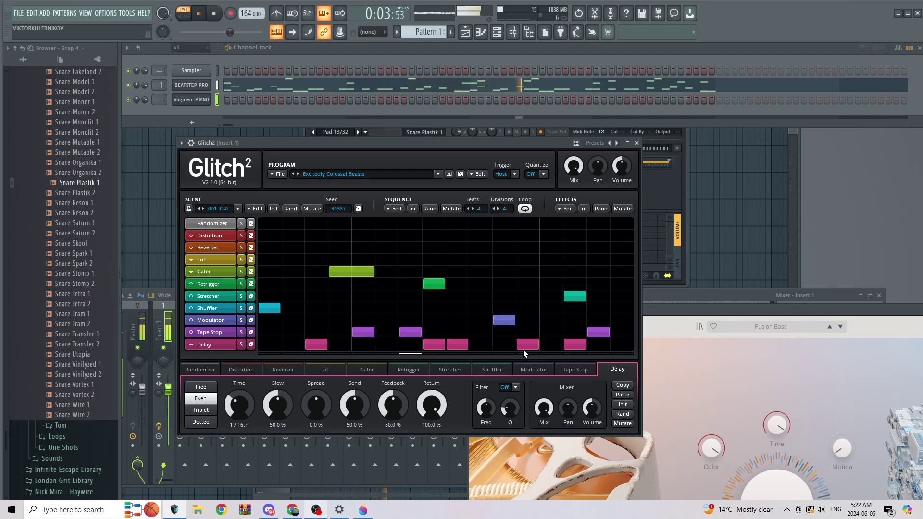
pyautogui.click(316, 247)
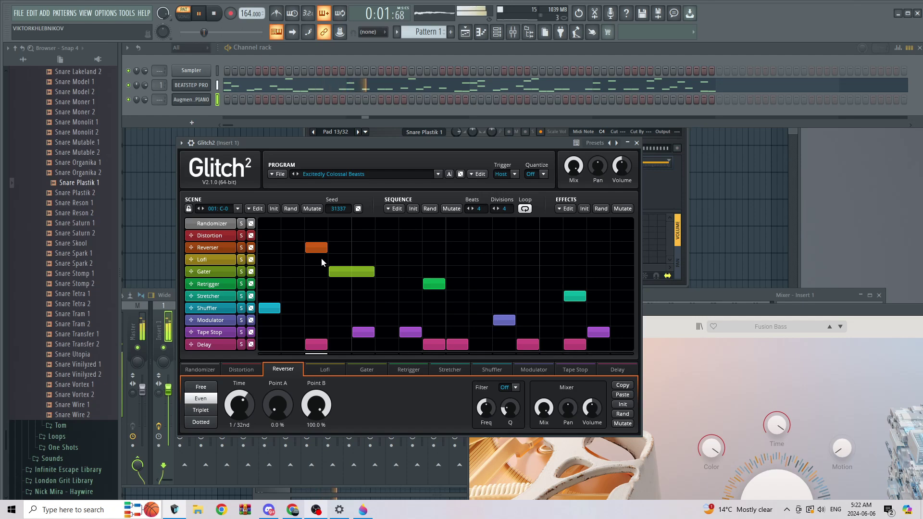
pyautogui.moveTo(316, 245); pyautogui.dragTo(292, 246)
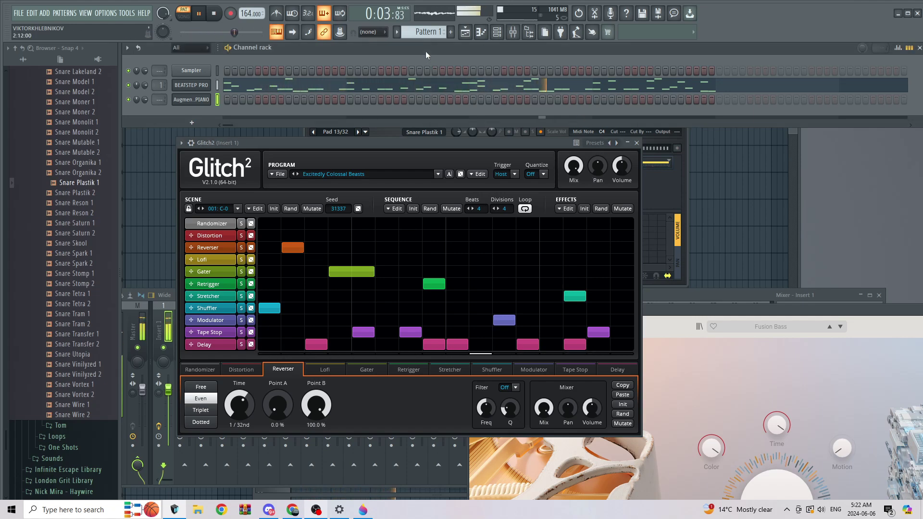
# Open the piano roll for the Augmented GRAND PIANO channel and draw a D#3 note spanning bars 1 and 2
pyautogui.rightClick(202, 102)
pyautogui.click(235, 102)
pyautogui.click(235, 102)
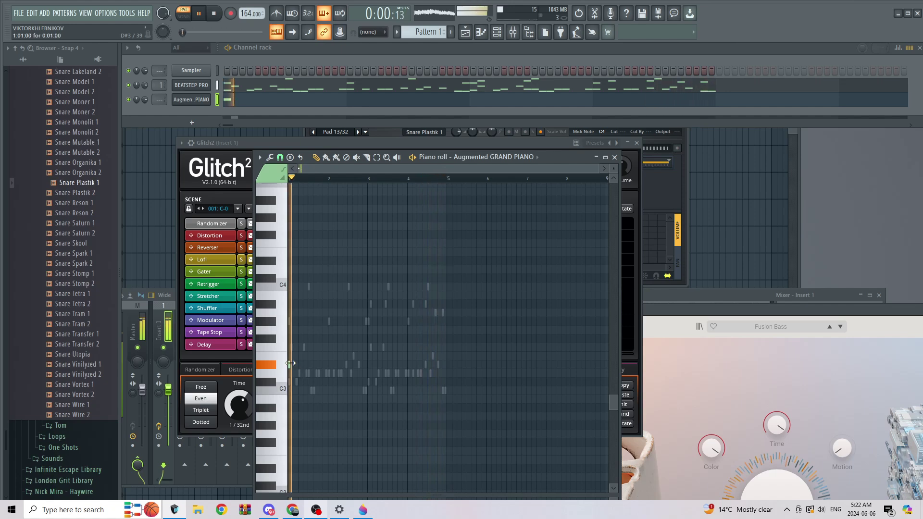
pyautogui.moveTo(290, 361); pyautogui.dragTo(368, 364)
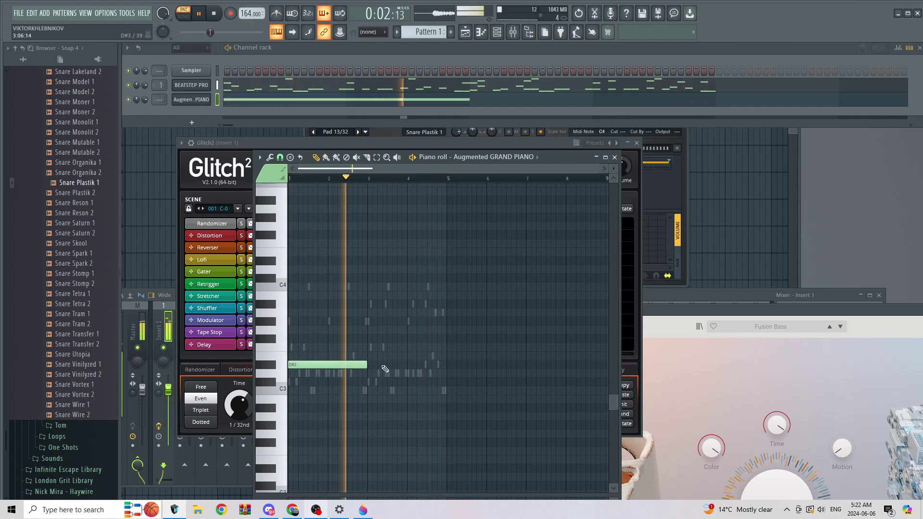
# Add an A#4 note at the start of bar 2 and shorten it to one step
pyautogui.scroll(2, 344, 399)
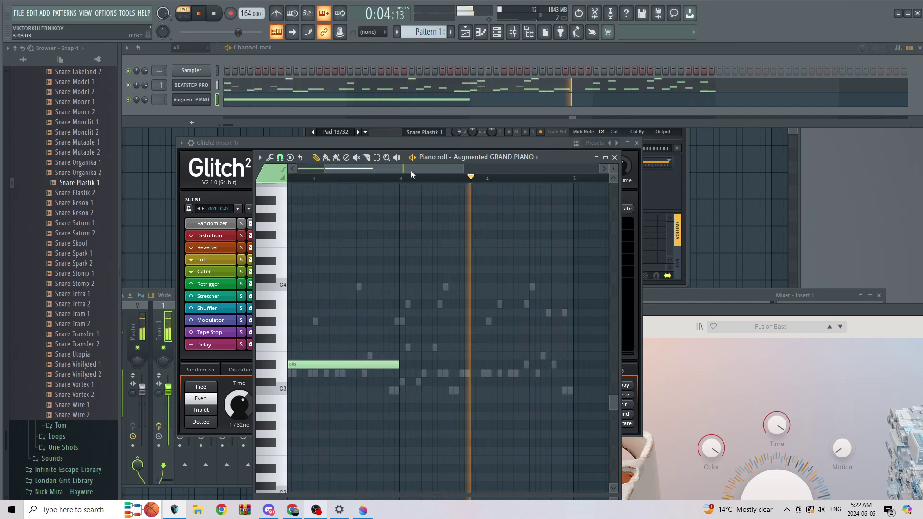
pyautogui.scroll(1, 470, 180)
pyautogui.scroll(2, 423, 279)
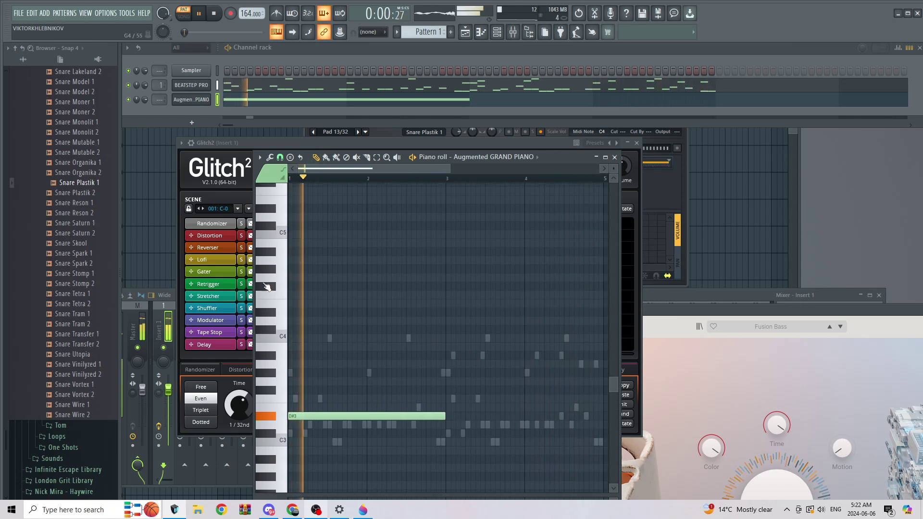
pyautogui.click(392, 244)
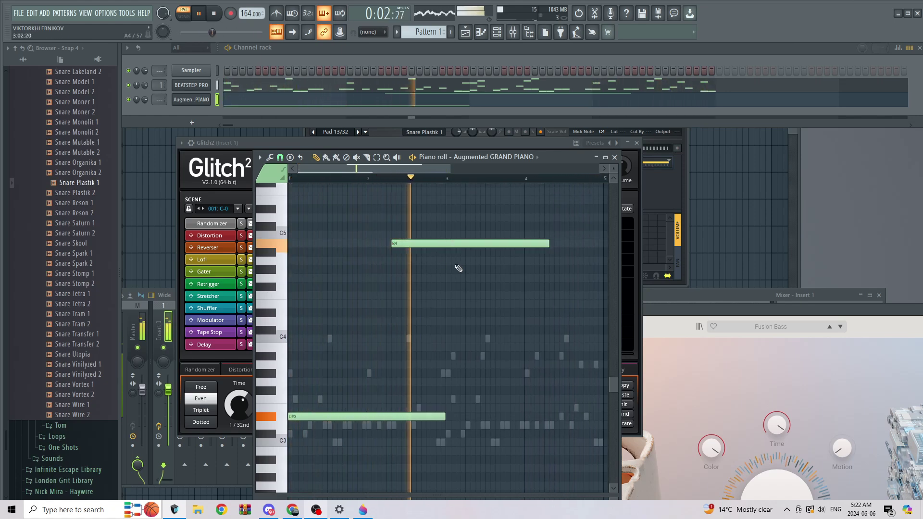
pyautogui.scroll(2, 409, 269)
pyautogui.moveTo(406, 252); pyautogui.dragTo(372, 261)
pyautogui.moveTo(569, 252); pyautogui.dragTo(361, 252)
pyautogui.hscroll(-2, 319, 233)
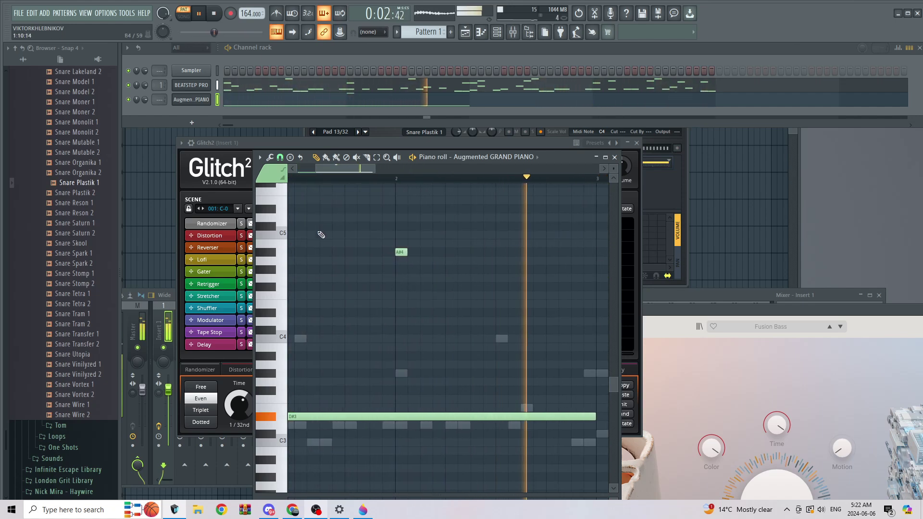
# Move the A#4 note to step 12 of bar 1 and place three more one-step A#4 notes across bar 2
pyautogui.scroll(2, 521, 258)
pyautogui.moveTo(495, 250); pyautogui.dragTo(438, 257)
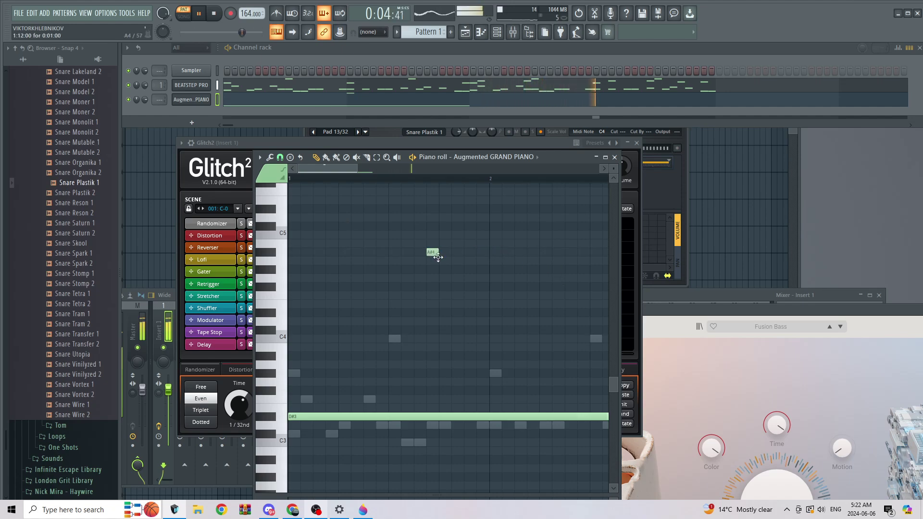
pyautogui.click(495, 252)
pyautogui.click(583, 261)
pyautogui.click(547, 252)
pyautogui.scroll(-2, 540, 323)
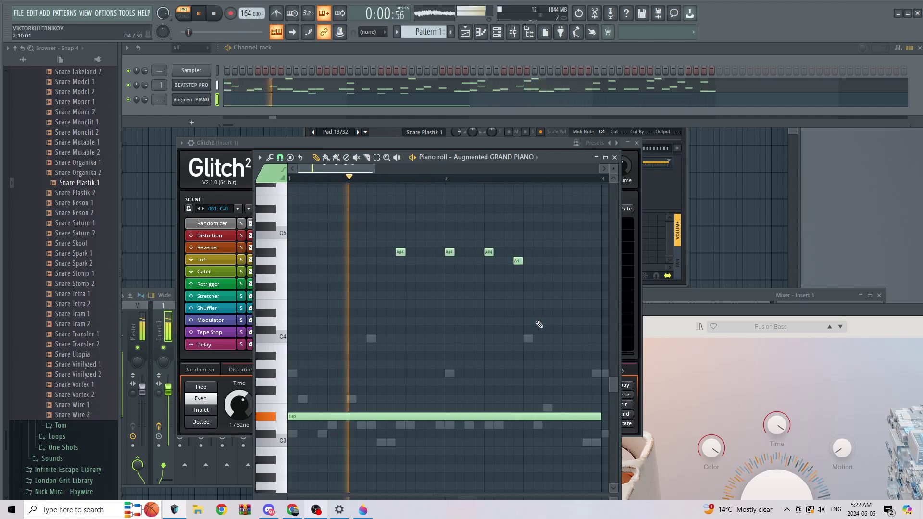
pyautogui.scroll(-2, 537, 323)
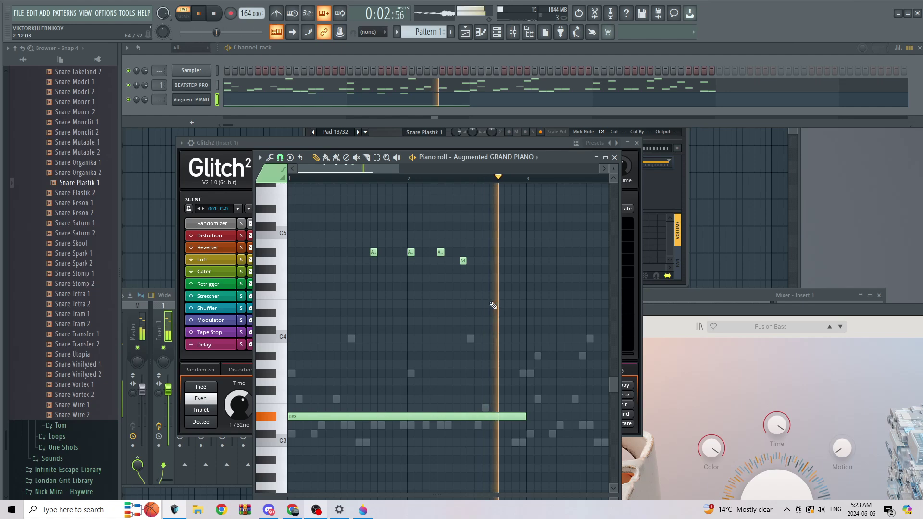
pyautogui.moveTo(460, 257); pyautogui.dragTo(498, 248)
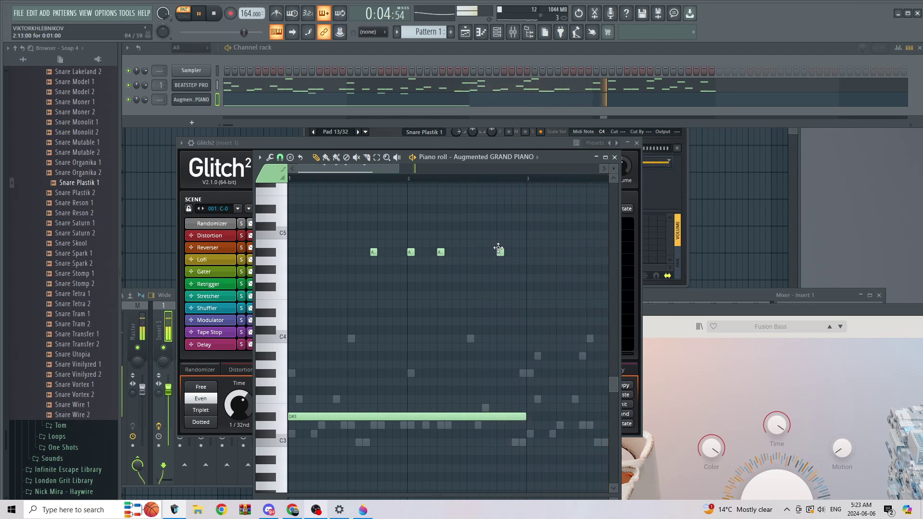
# Select the four A#4 notes and transpose them up two octaves to A#6
pyautogui.moveTo(523, 321); pyautogui.dragTo(328, 205)
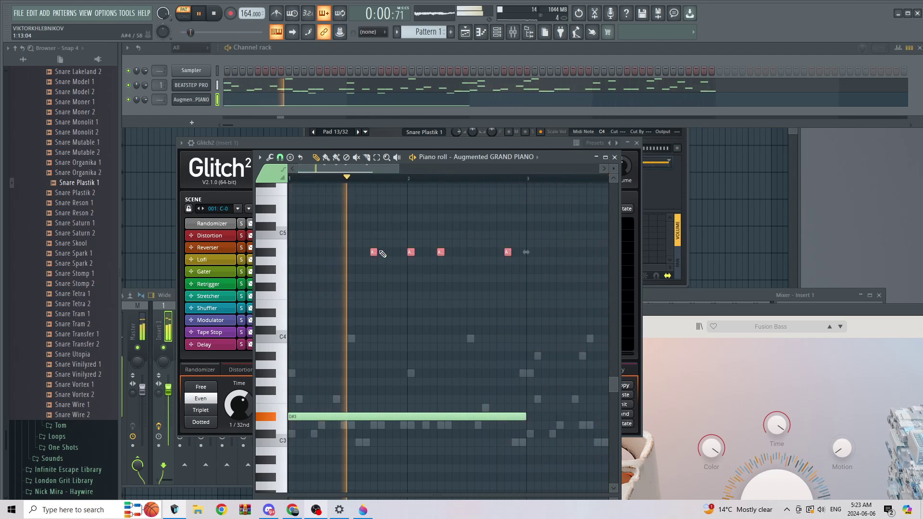
pyautogui.moveTo(373, 252)
pyautogui.mouseDown()
pyautogui.moveTo(373, 191)
pyautogui.moveTo(372, 263)
pyautogui.moveTo(371, 201)
pyautogui.mouseUp()
pyautogui.scroll(-3, 418, 322)
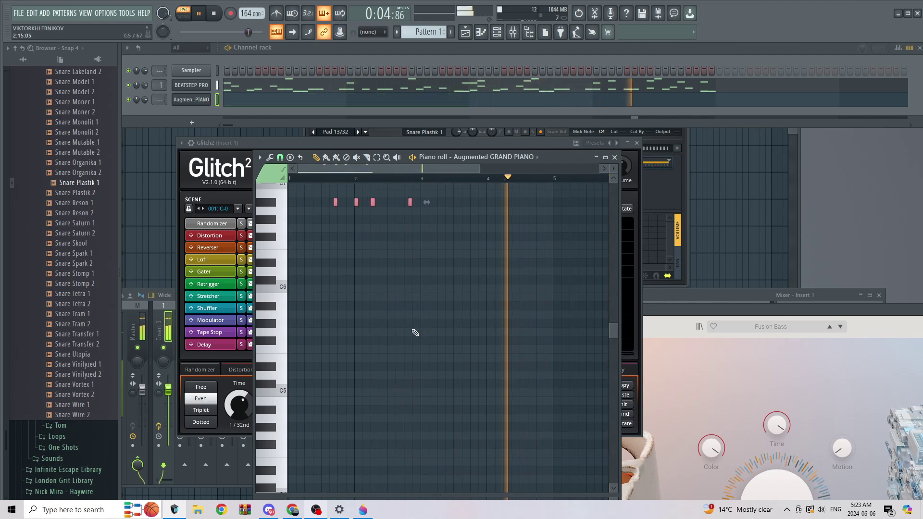
pyautogui.scroll(3, 311, 334)
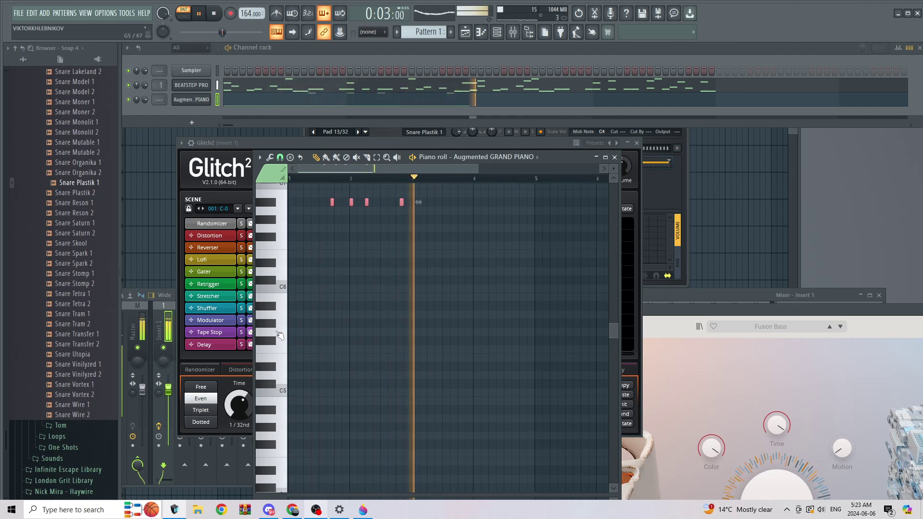
# Lengthen the first and third A#6 notes to two steps each
pyautogui.scroll(2, 379, 244)
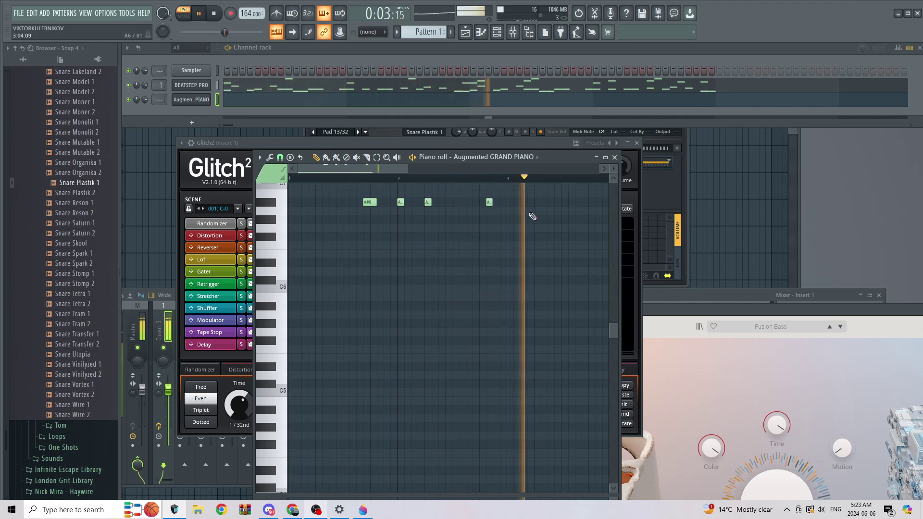
pyautogui.scroll(-1, 441, 212)
pyautogui.moveTo(432, 201); pyautogui.dragTo(443, 201)
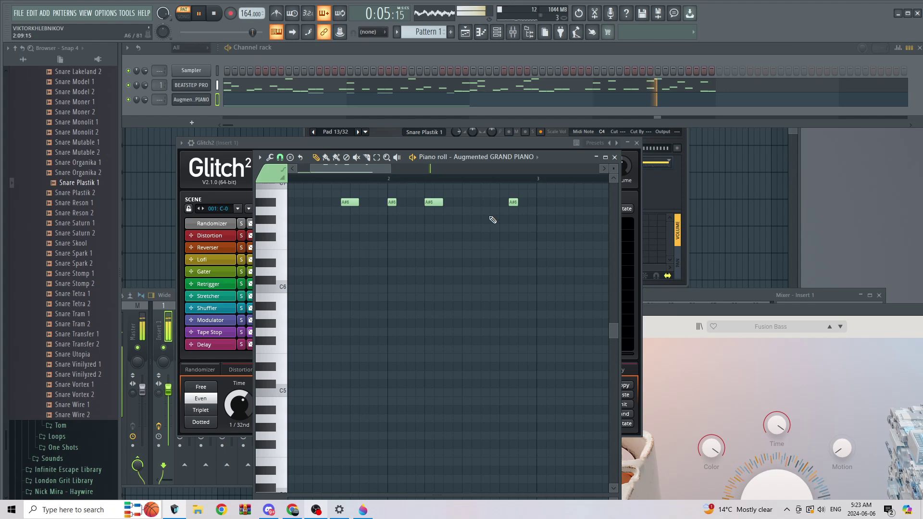
# Add two more two-step A#6 notes in the first half of bar 3 and one in the first half of bar 1
pyautogui.scroll(-2, 569, 209)
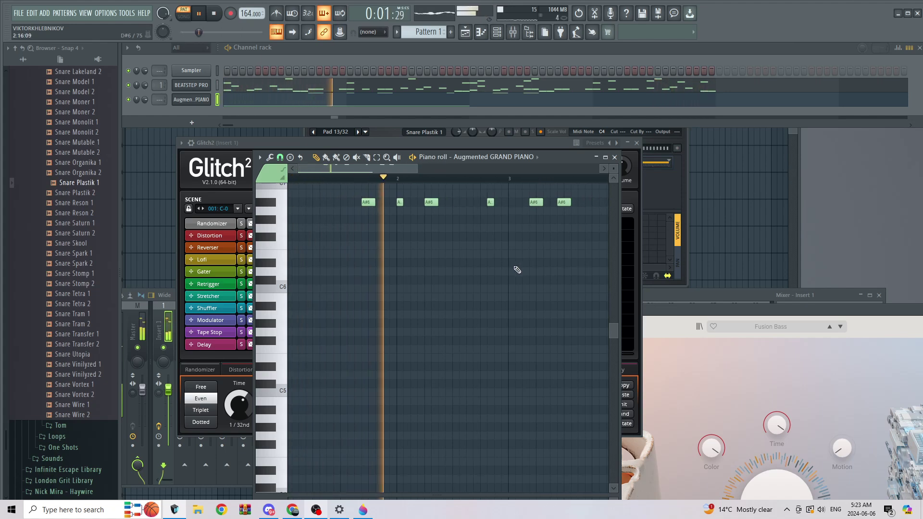
pyautogui.scroll(4, 342, 230)
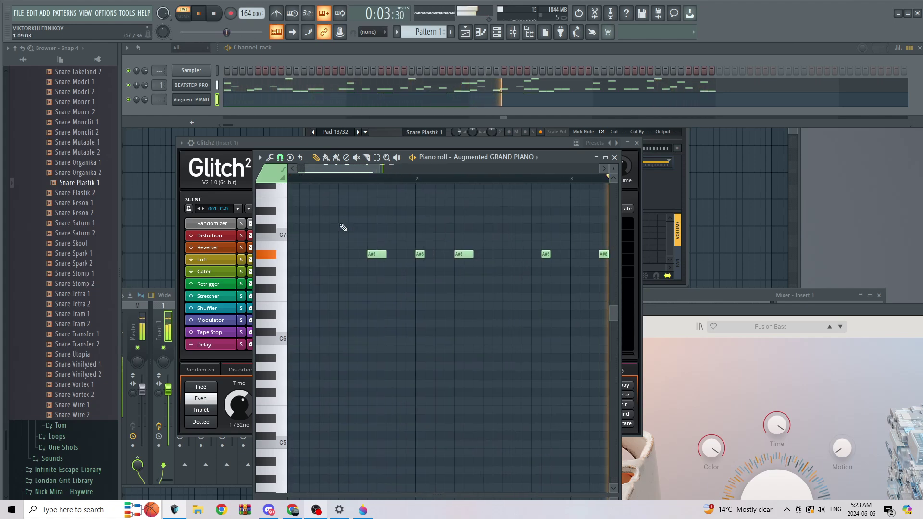
pyautogui.click(313, 254)
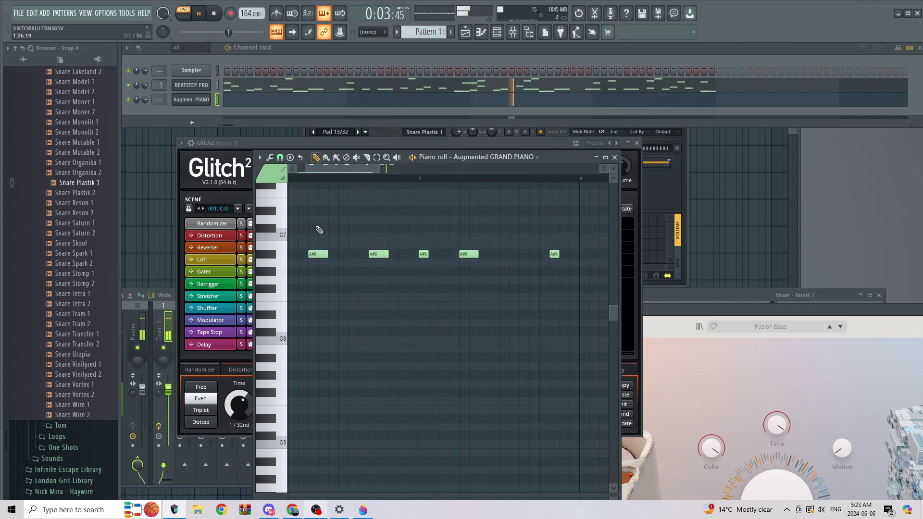
# Place four one-step A#6 notes in the second half of bar 4
pyautogui.keyDown('ctrl'); pyautogui.scroll(-3, 319, 229); pyautogui.keyUp('ctrl')
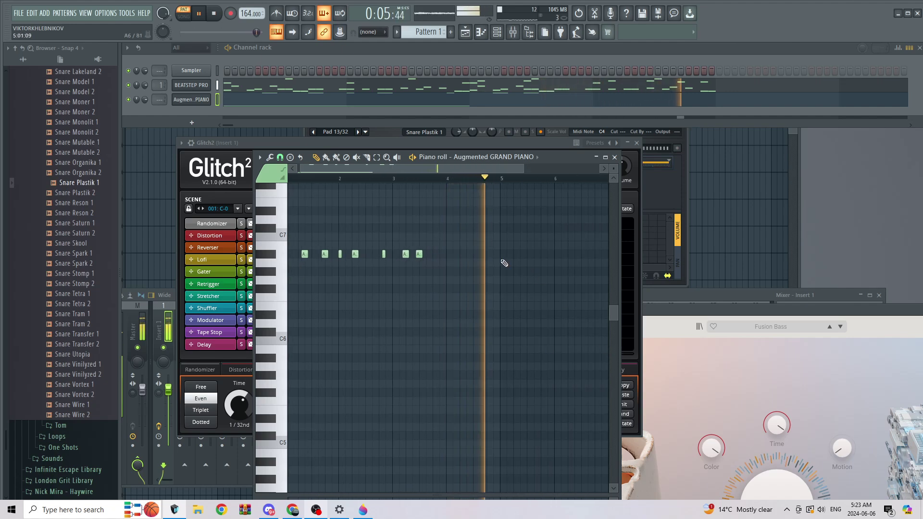
pyautogui.keyDown('ctrl'); pyautogui.scroll(5, 478, 255); pyautogui.keyUp('ctrl')
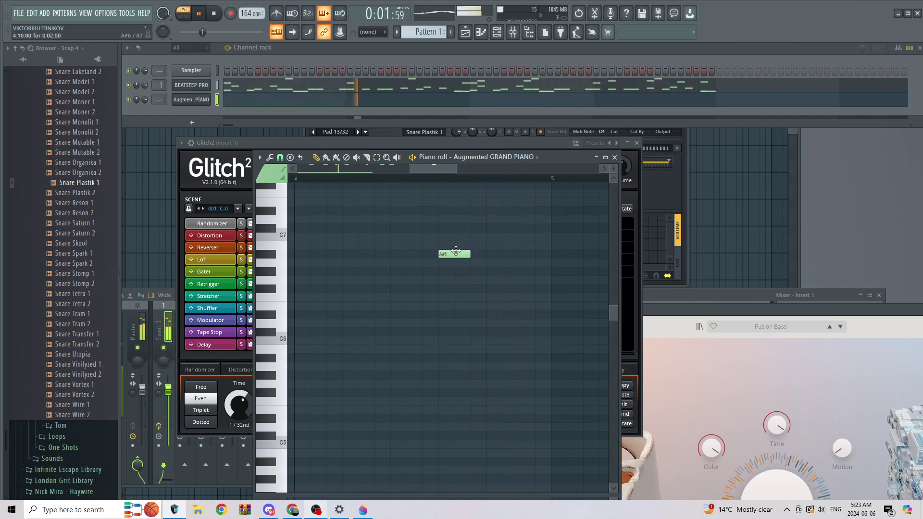
pyautogui.hotkey('shift', 'Left')
pyautogui.hotkey('shift', 'ctrl', 'Left')
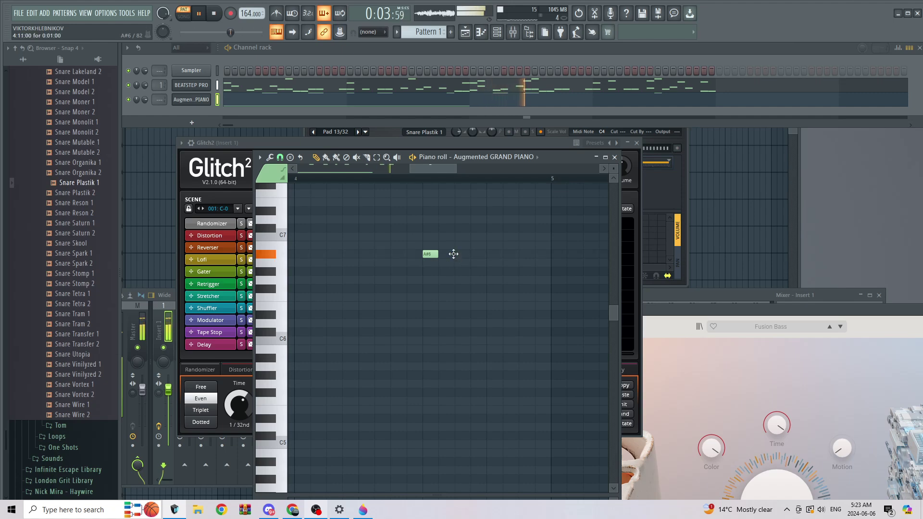
pyautogui.keyDown('ctrl'); pyautogui.scroll(-4, 501, 335); pyautogui.keyUp('ctrl')
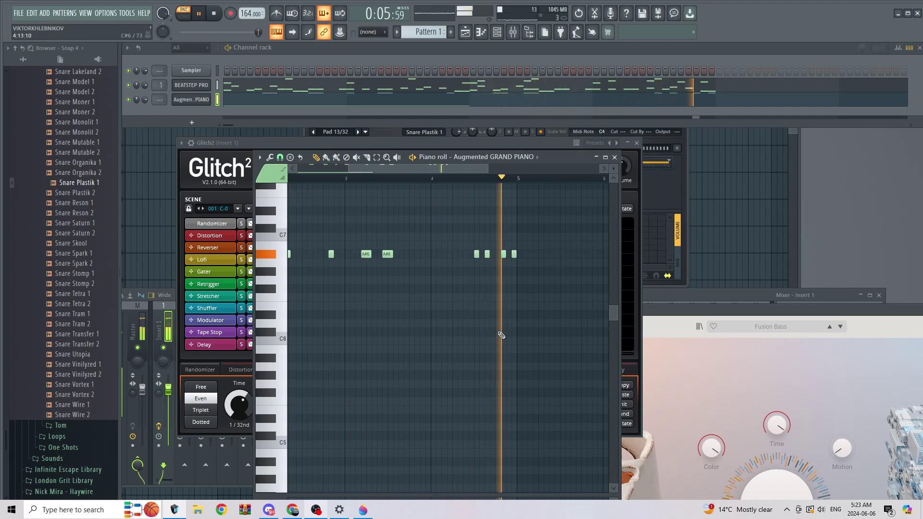
# Add a D#3 note from step 4 of bar 3 and an E3 note from step 4 of bar 4, each about nine steps long
pyautogui.scroll(-8, 354, 425)
pyautogui.keyDown('ctrl'); pyautogui.scroll(2, 356, 425); pyautogui.keyUp('ctrl')
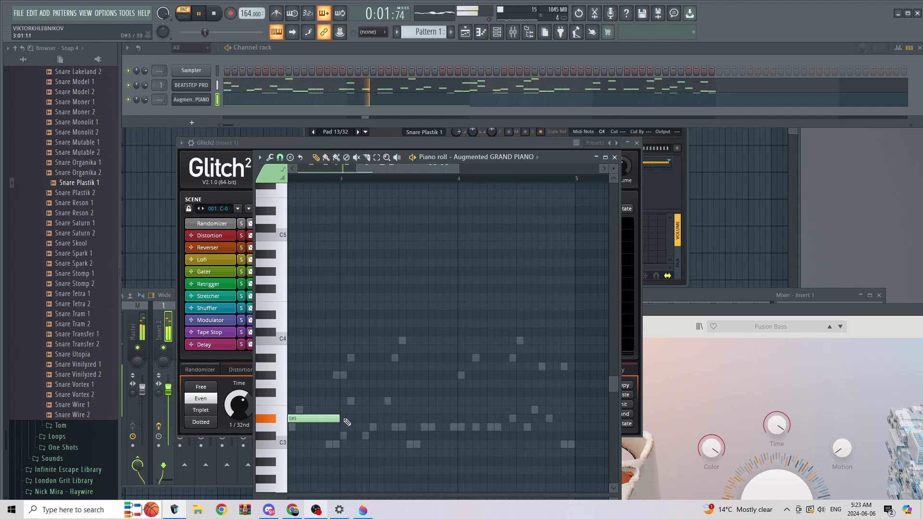
pyautogui.click(365, 419)
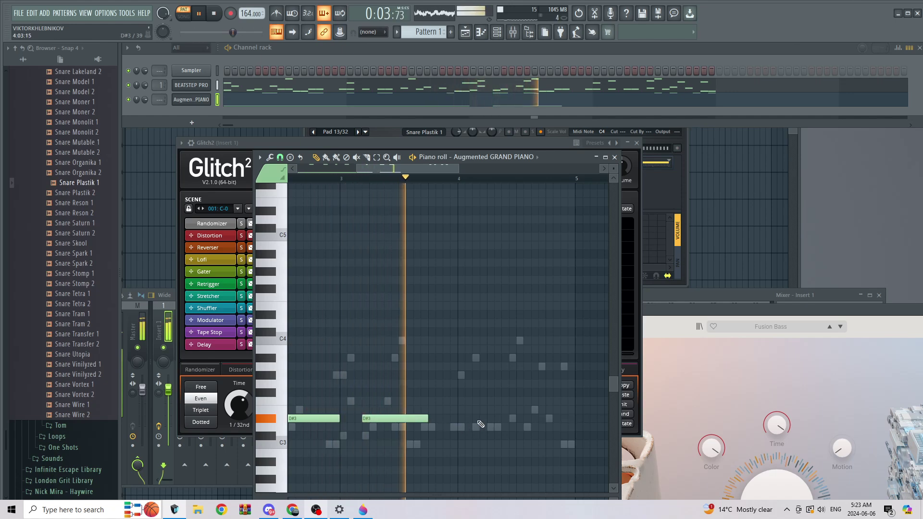
pyautogui.click(482, 410)
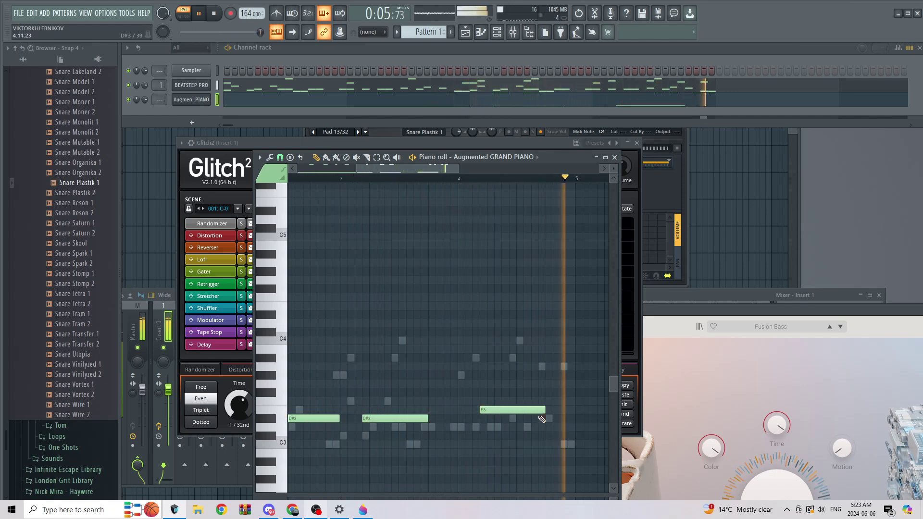
pyautogui.scroll(4, 531, 358)
pyautogui.keyDown('ctrl'); pyautogui.scroll(-2, 527, 353); pyautogui.keyUp('ctrl')
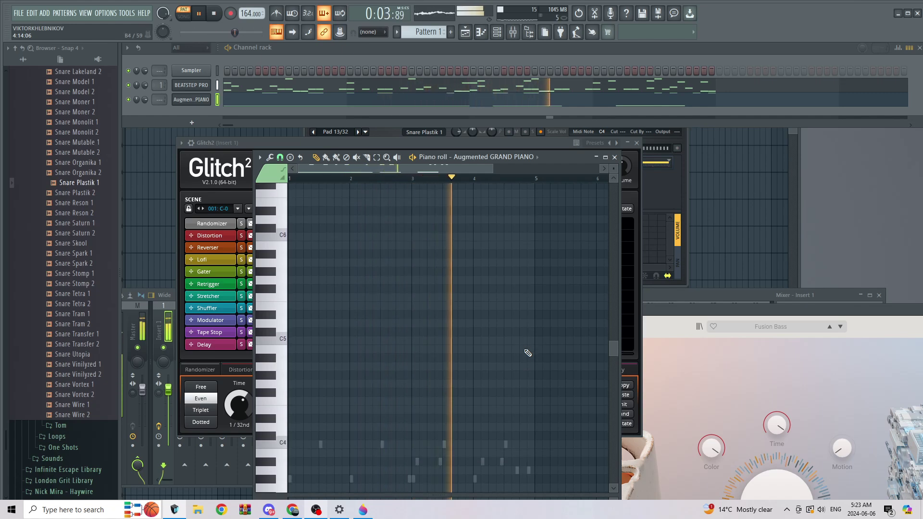
pyautogui.scroll(-3, 528, 353)
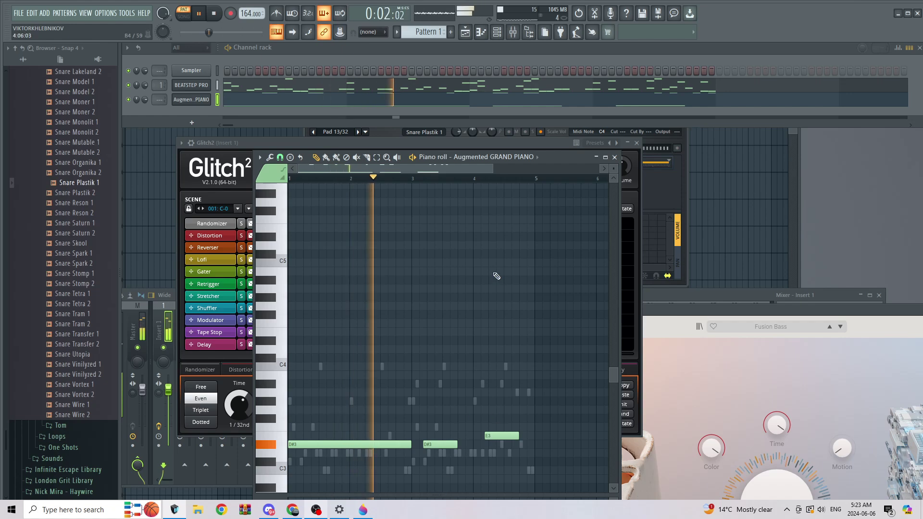
# Bring the mixer forward, select insert track 2, and add an OB-Xa V instrument channel
pyautogui.click(626, 207)
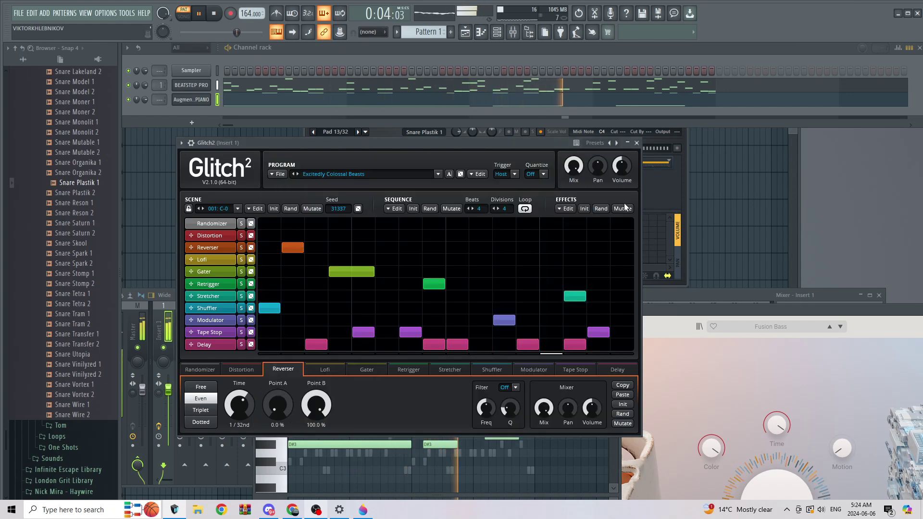
pyautogui.click(663, 235)
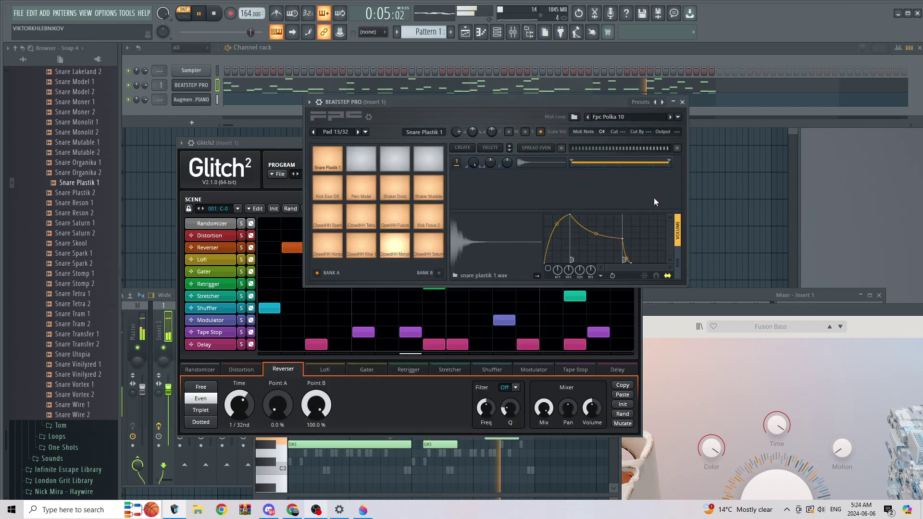
pyautogui.click(773, 317)
pyautogui.click(825, 299)
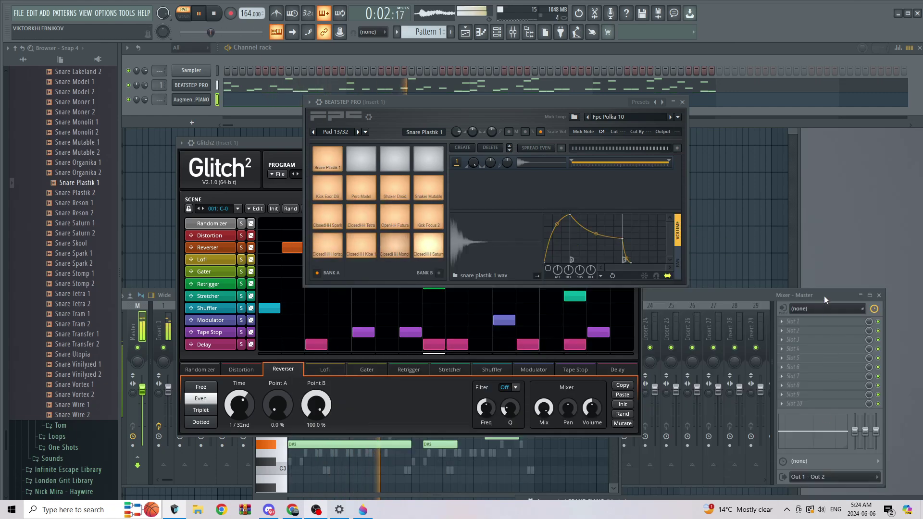
pyautogui.click(174, 339)
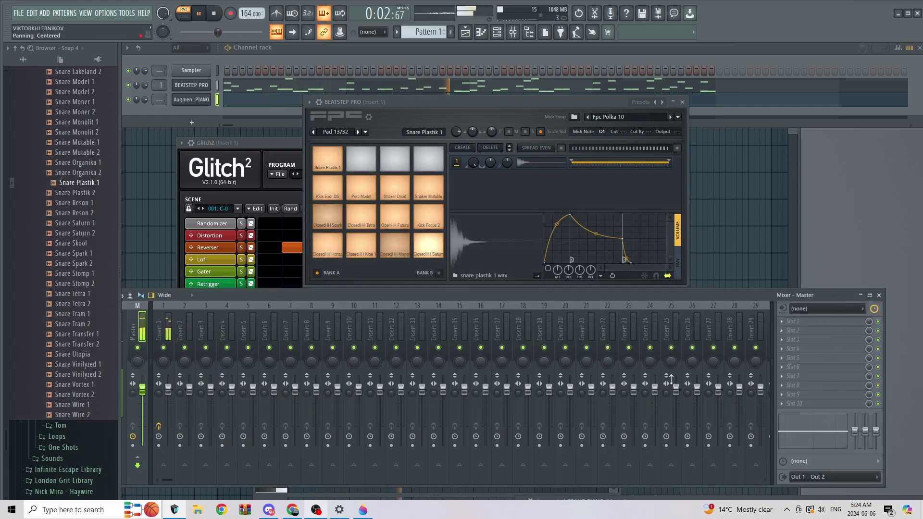
pyautogui.click(179, 334)
pyautogui.click(45, 13)
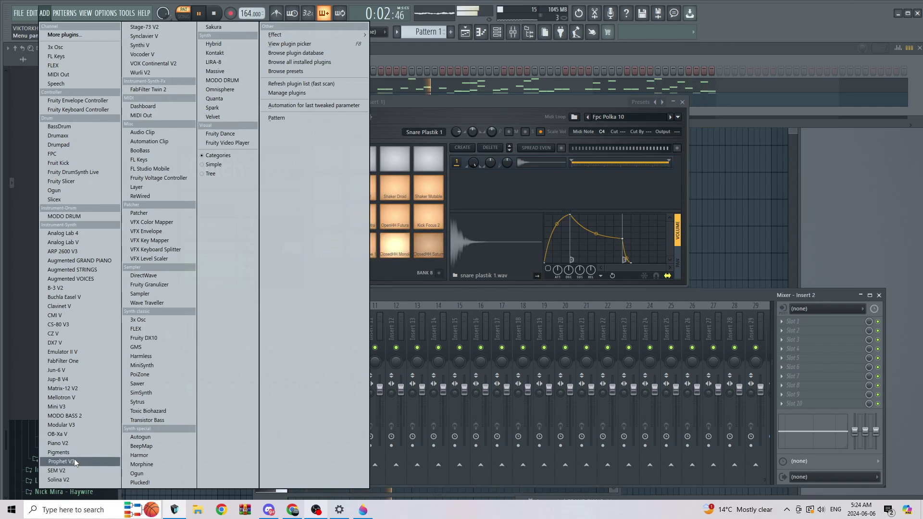
pyautogui.click(72, 436)
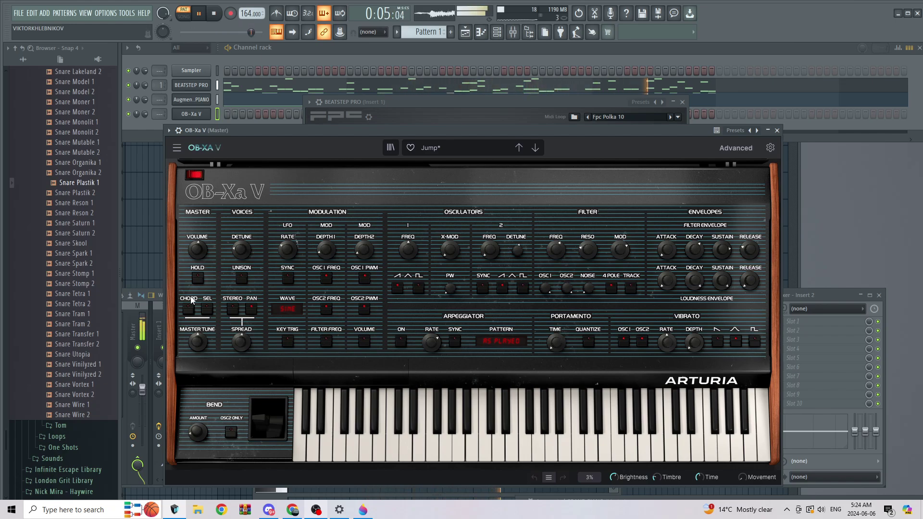
pyautogui.click(458, 149)
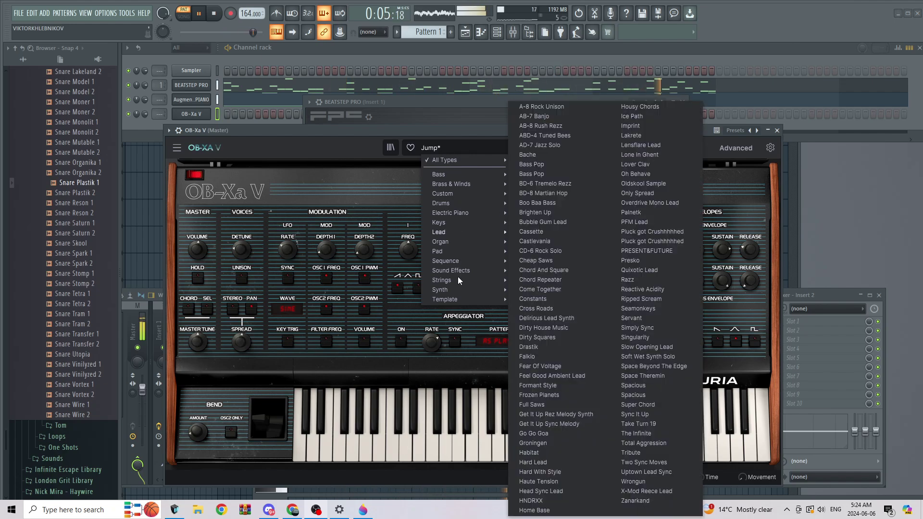
pyautogui.moveTo(462, 289)
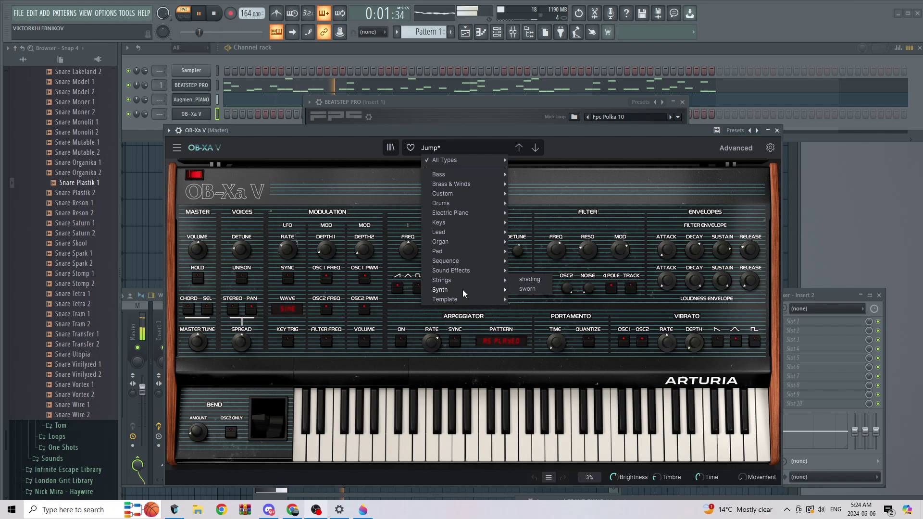
pyautogui.moveTo(433, 152)
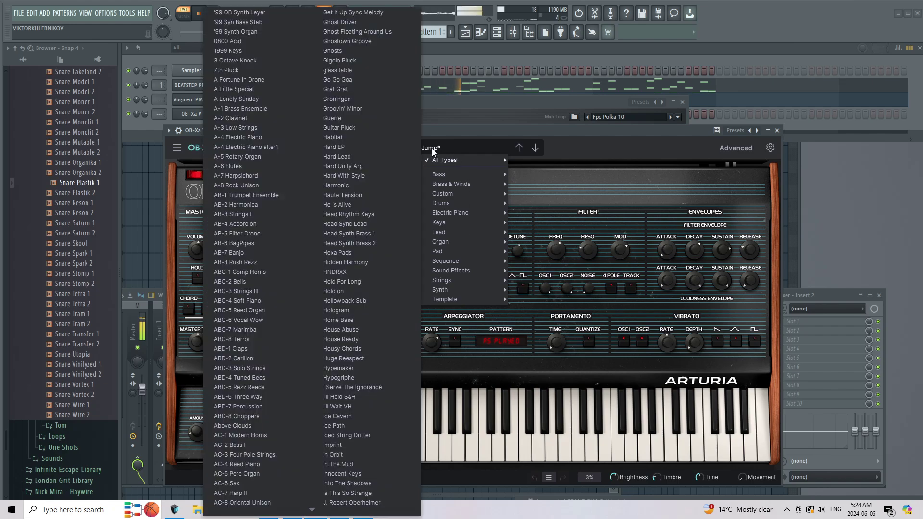
pyautogui.click(452, 131)
# Search the OB-Xa V preset library for "beauty" and load the Beauty Harp 2 preset
pyautogui.click(391, 147)
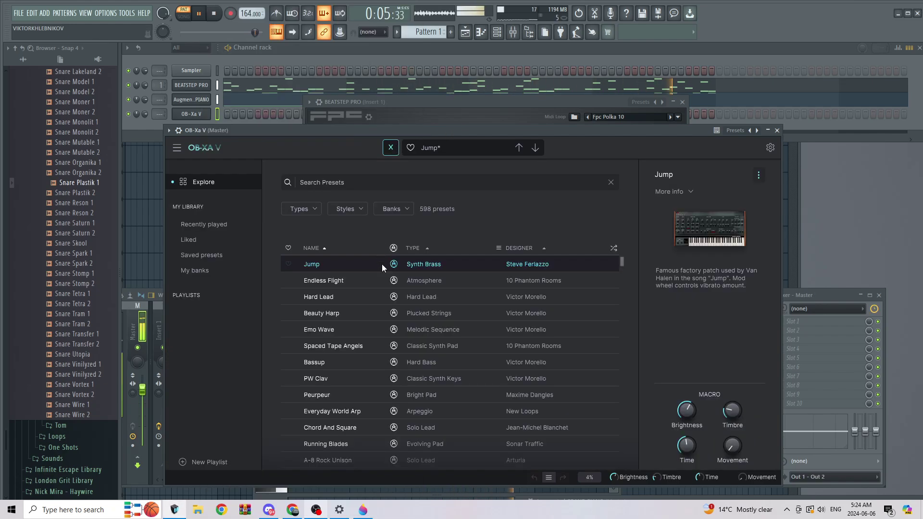
pyautogui.click(352, 181)
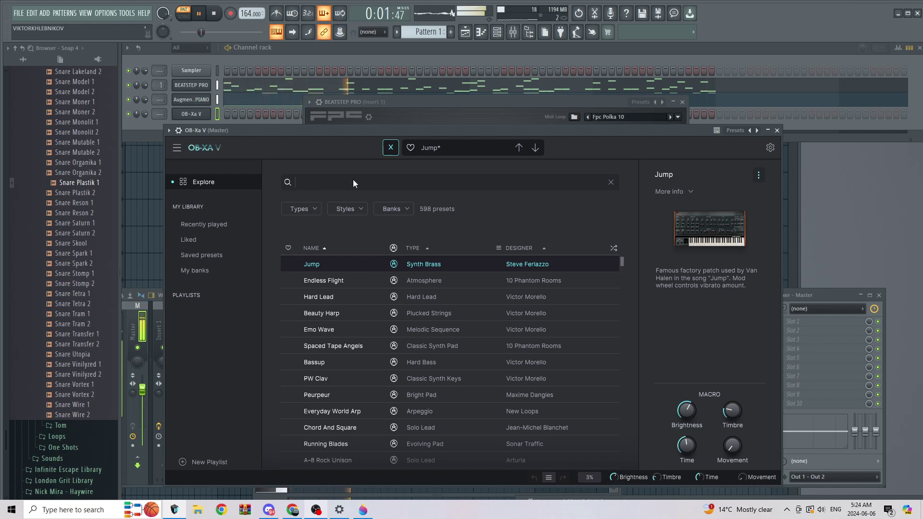
pyautogui.write('beai')
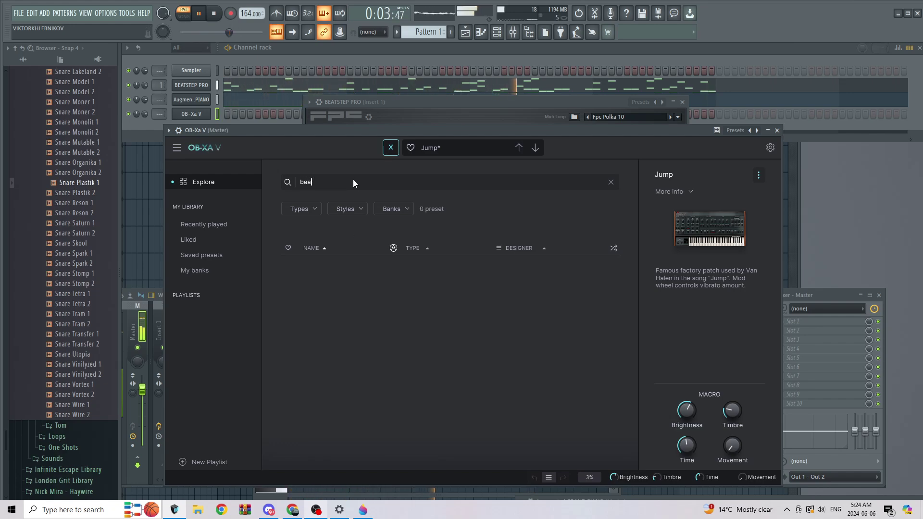
pyautogui.press('BackSpace')
pyautogui.write('ut')
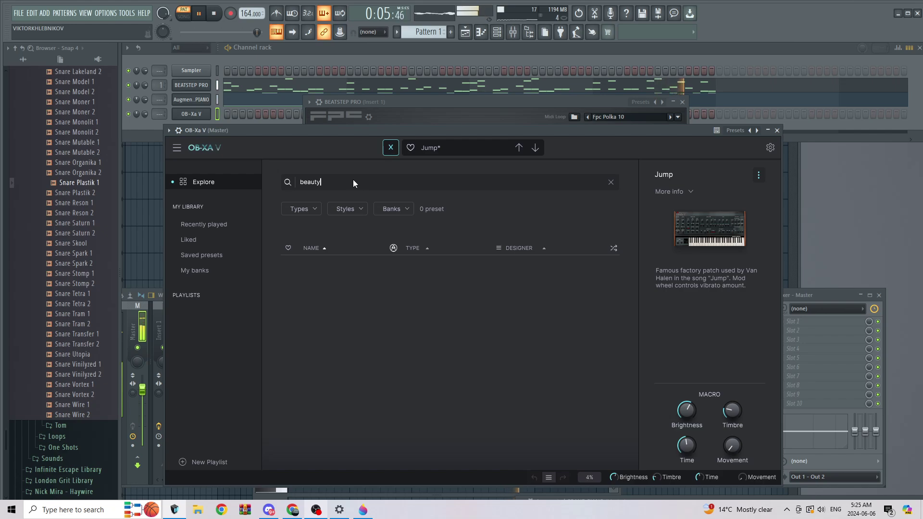
pyautogui.write('y')
pyautogui.press('Down')
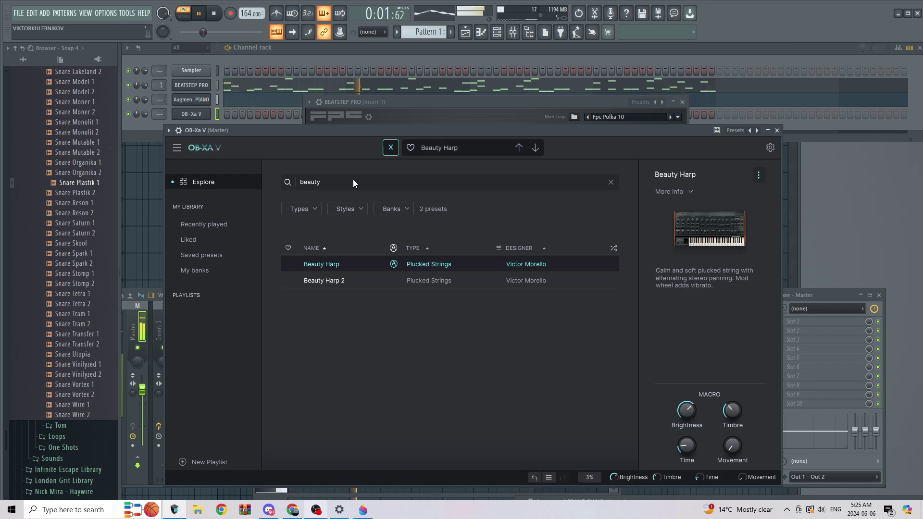
pyautogui.click(383, 282)
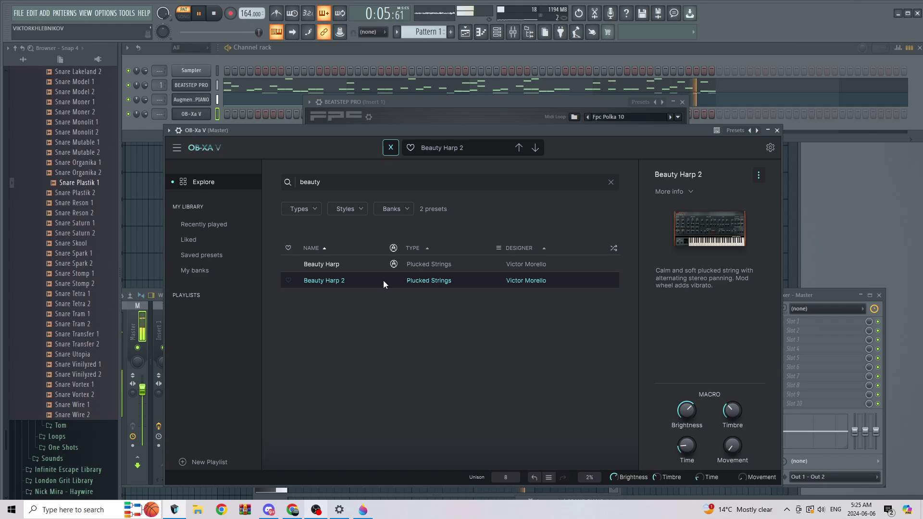
pyautogui.moveTo(637, 128); pyautogui.dragTo(805, 291)
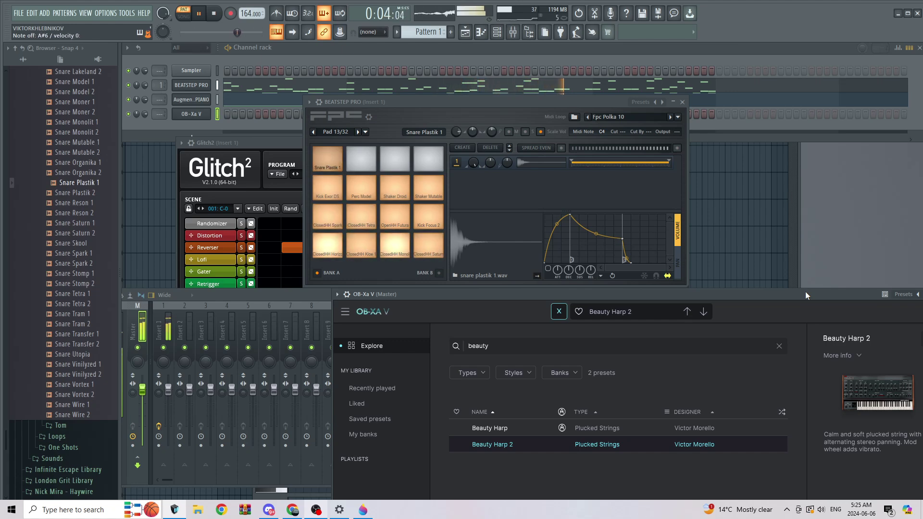
pyautogui.moveTo(805, 291); pyautogui.dragTo(736, 159)
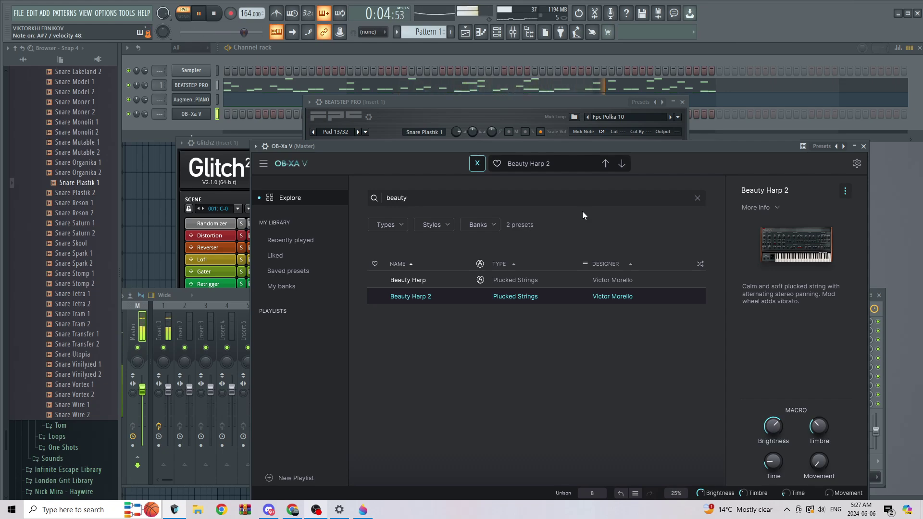
pyautogui.click(545, 161)
pyautogui.click(297, 202)
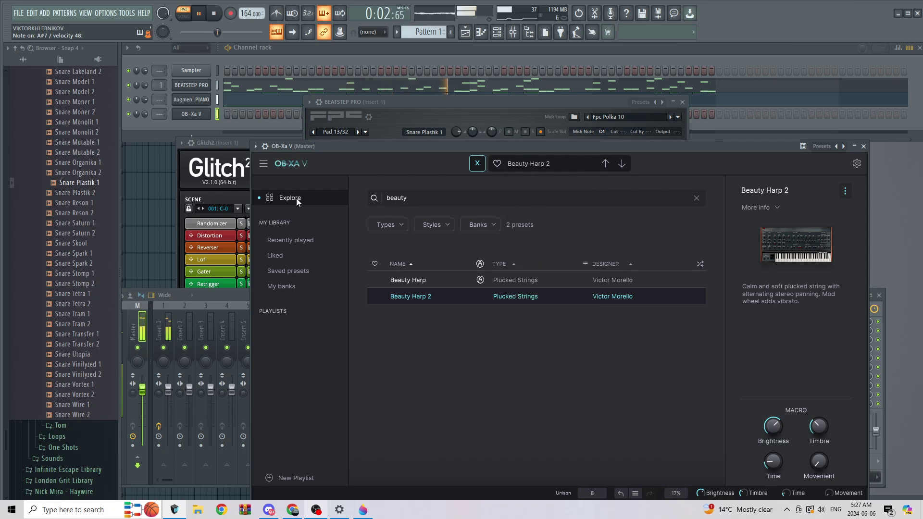
pyautogui.moveTo(777, 145); pyautogui.dragTo(759, 106)
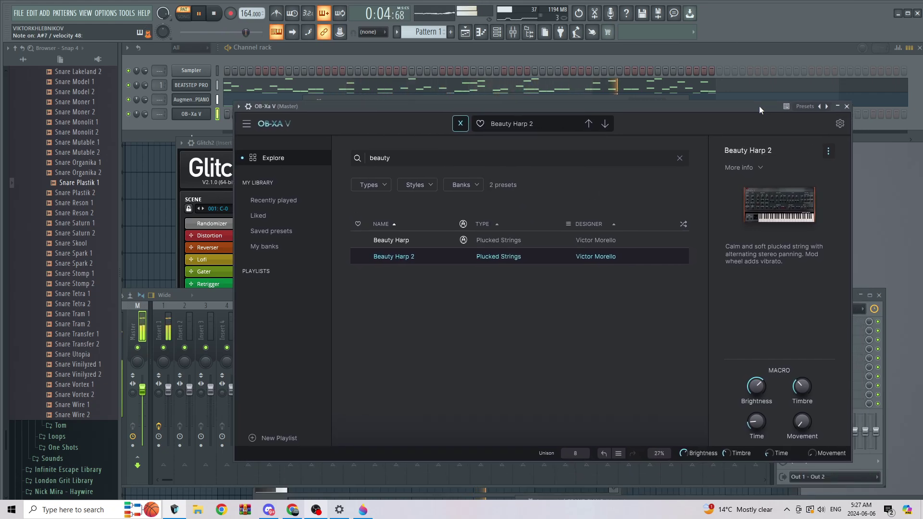
pyautogui.click(246, 125)
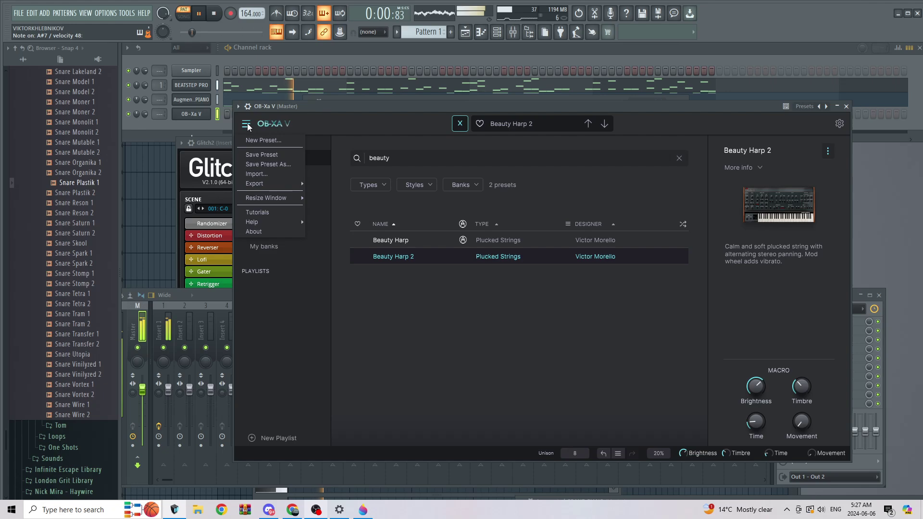
pyautogui.click(247, 125)
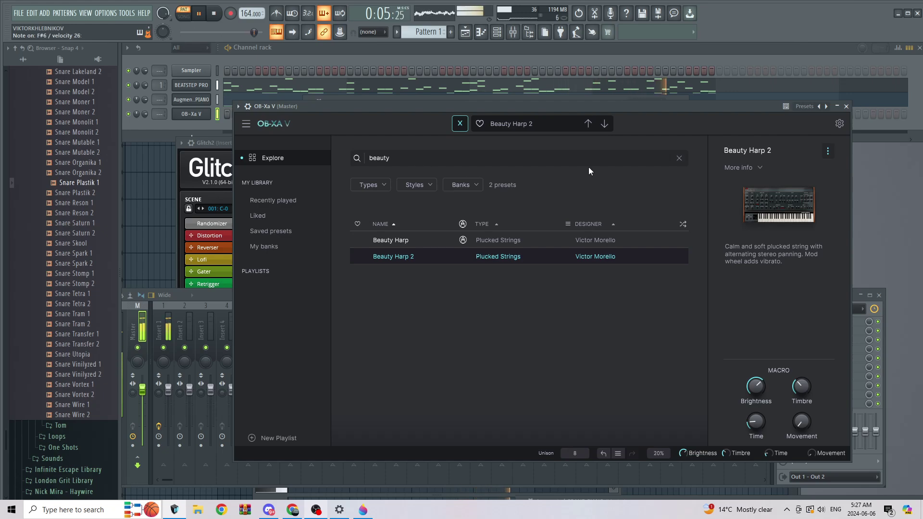
# Uncover the mixer and route the OB-Xa V channel to insert track 3
pyautogui.moveTo(700, 109); pyautogui.dragTo(567, 79)
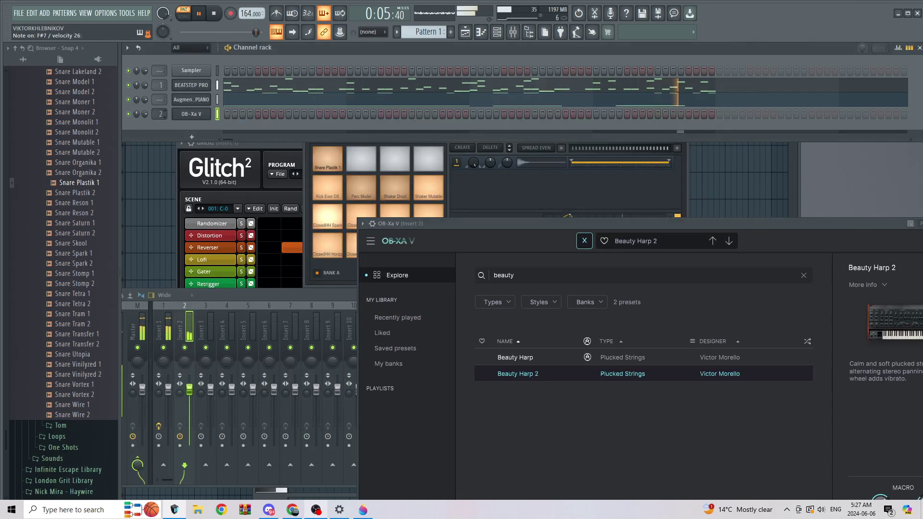
pyautogui.click(205, 331)
pyautogui.hotkey('ctrl', 'l')
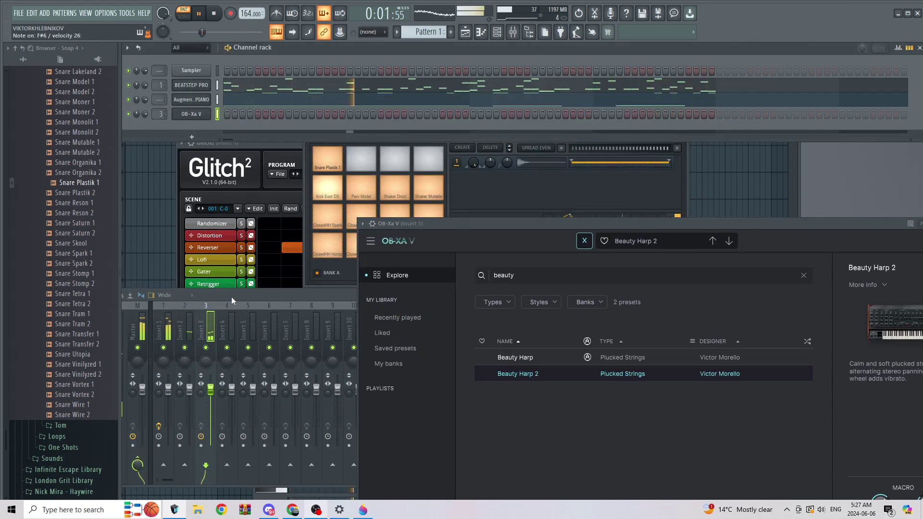
# Load the Thermal effect in the first slot of mixer insert 3 and choose its Hype Synth preset
pyautogui.moveTo(231, 297); pyautogui.dragTo(267, 215)
pyautogui.click(783, 246)
pyautogui.moveTo(798, 254)
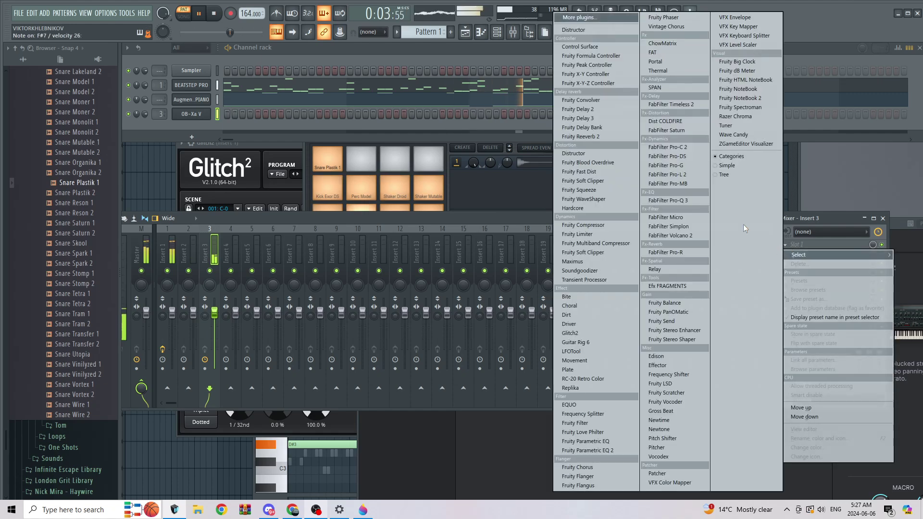
pyautogui.click(674, 71)
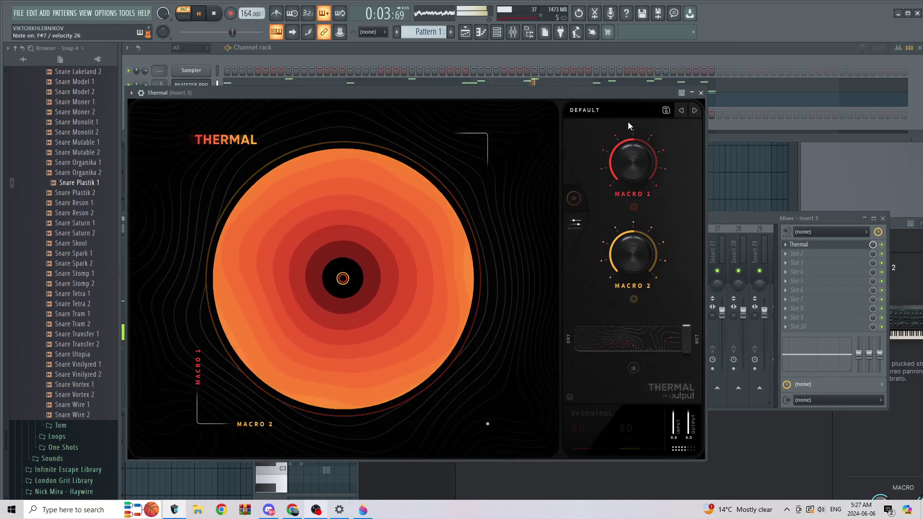
pyautogui.click(607, 117)
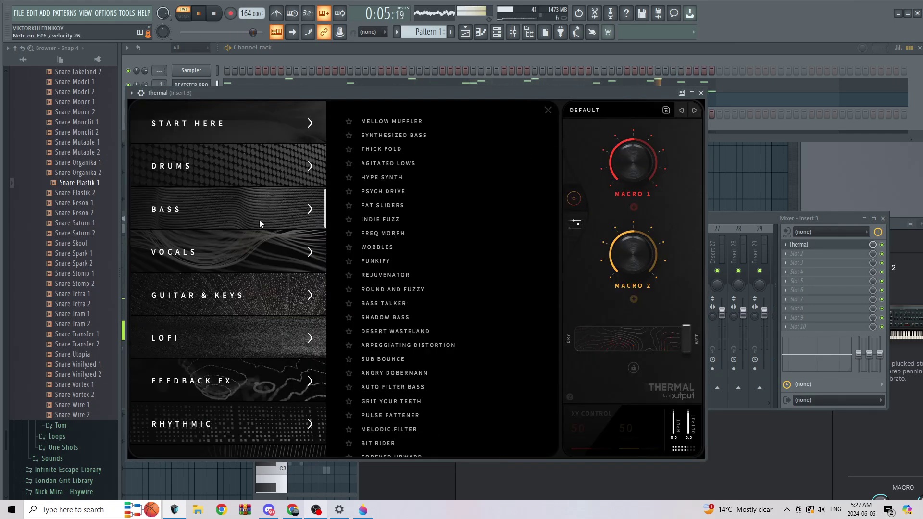
pyautogui.click(377, 181)
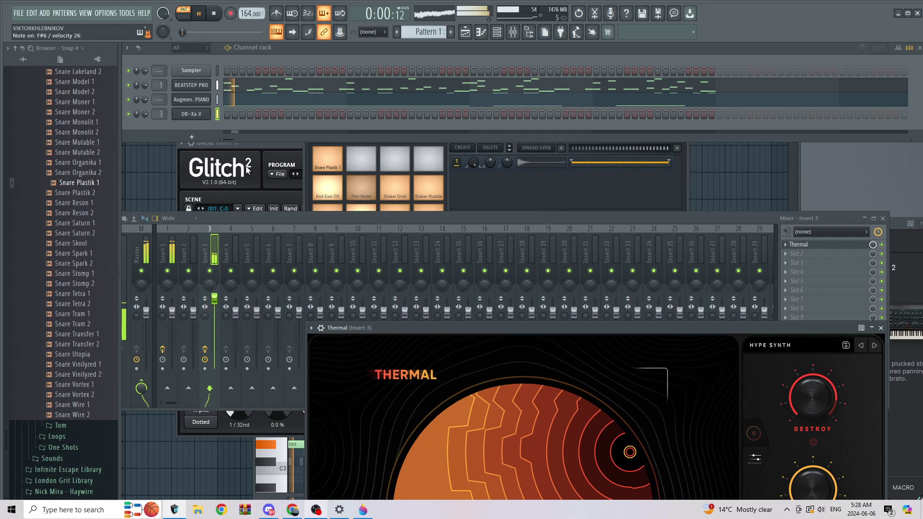
# Reopen the OB-Xa V channel's window and switch from its preset browser to the synth panel
pyautogui.click(204, 116)
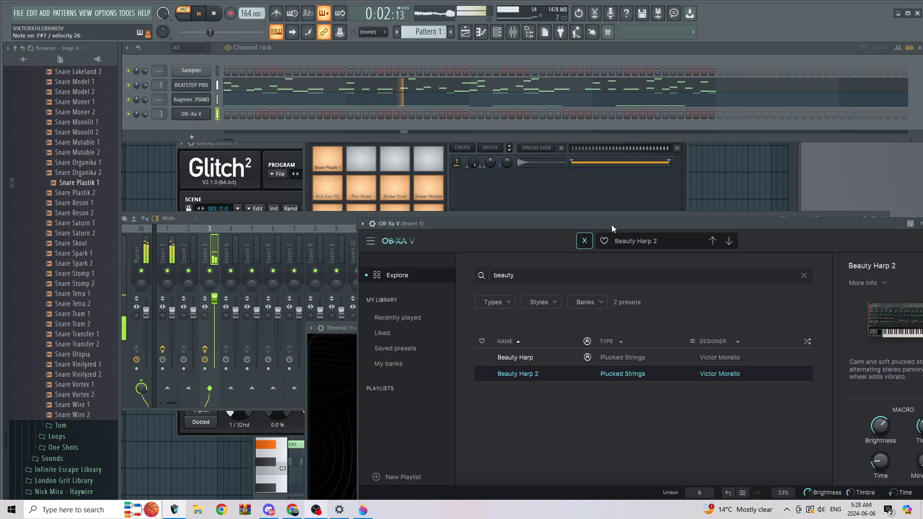
pyautogui.moveTo(612, 224); pyautogui.dragTo(437, 107)
pyautogui.click(410, 123)
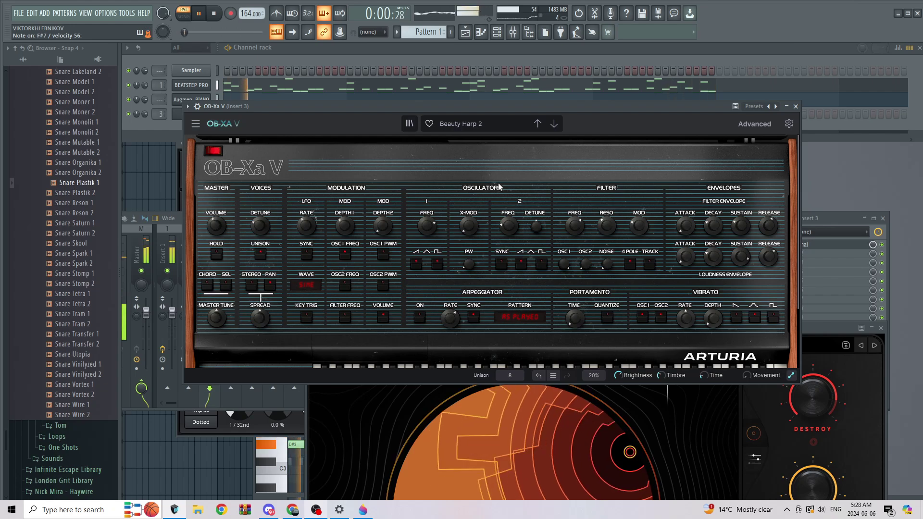
pyautogui.moveTo(630, 114); pyautogui.dragTo(630, 99)
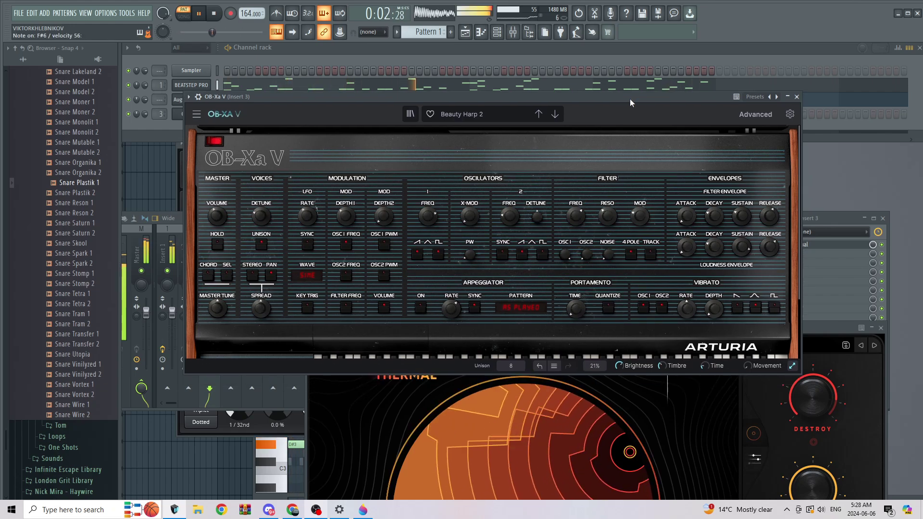
# Lower the OB-Xa V master volume to -34.2 dB and move the synth window clear of the channel rack and mixer
pyautogui.scroll(-3, 610, 214)
pyautogui.scroll(1, 611, 224)
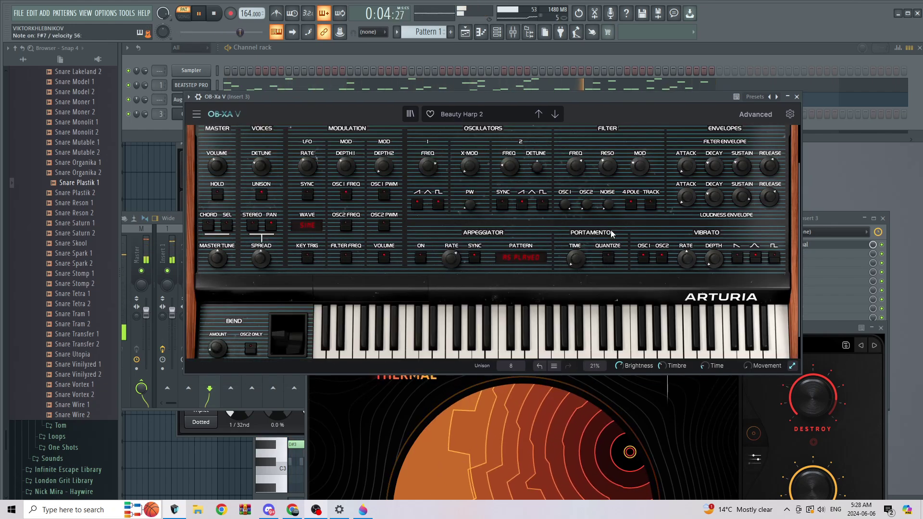
pyautogui.scroll(2, 610, 233)
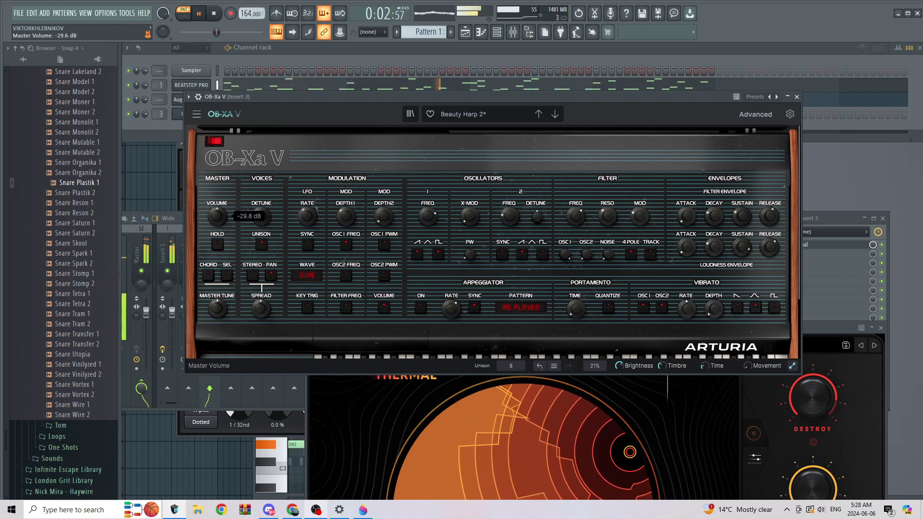
pyautogui.scroll(-1, 217, 216)
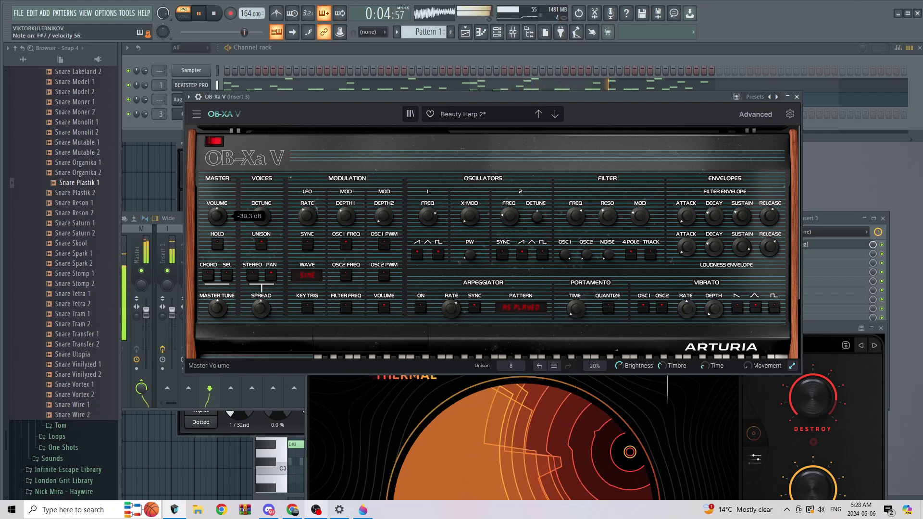
pyautogui.scroll(-5, 234, 203)
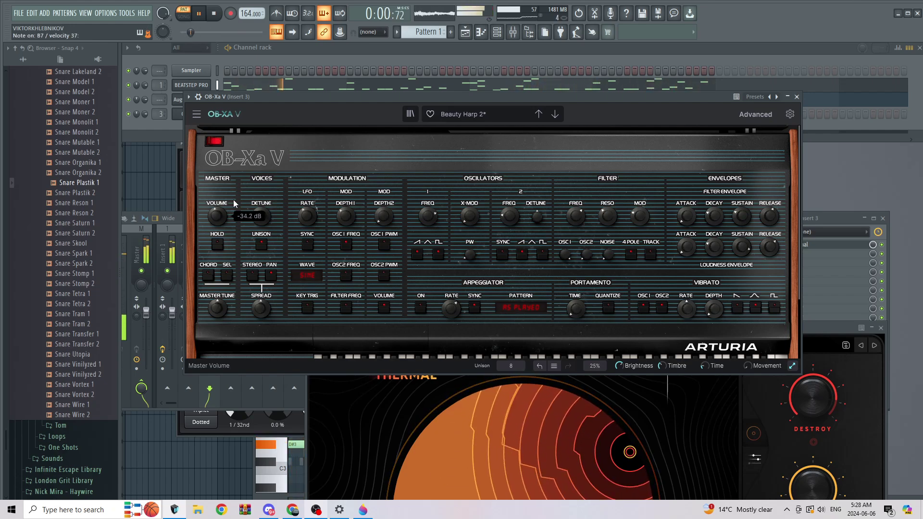
pyautogui.moveTo(346, 101); pyautogui.dragTo(529, 117)
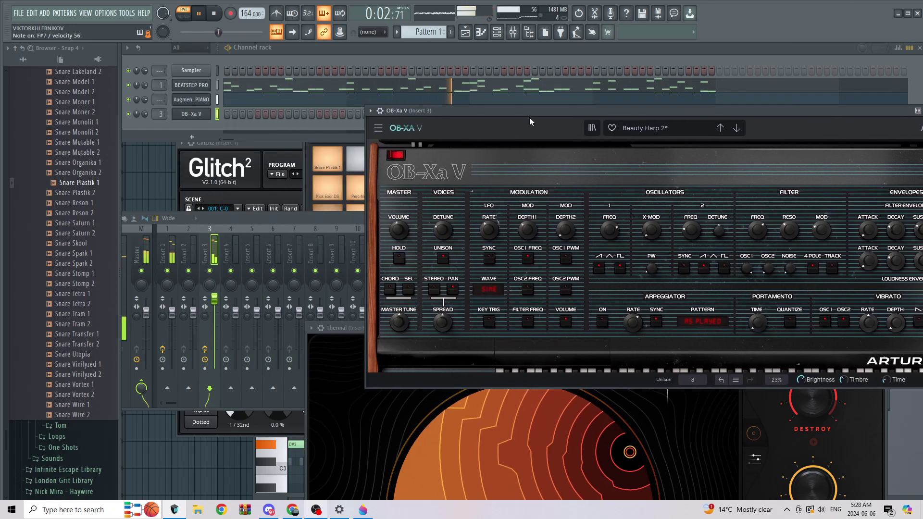
# Lower the OB-Xa V master volume to -36.3 dB and load Fruity Parametric EQ 2 in slot 2 of mixer insert 3
pyautogui.scroll(-3, 403, 229)
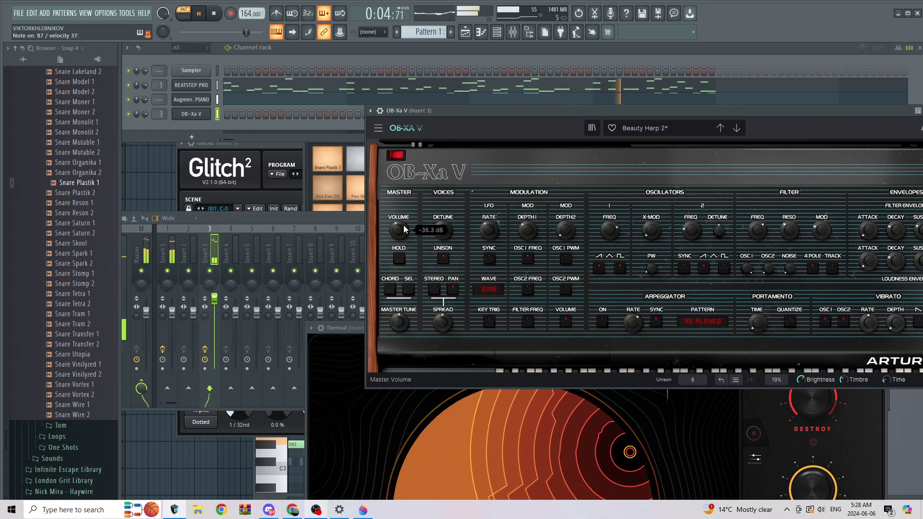
pyautogui.click(327, 214)
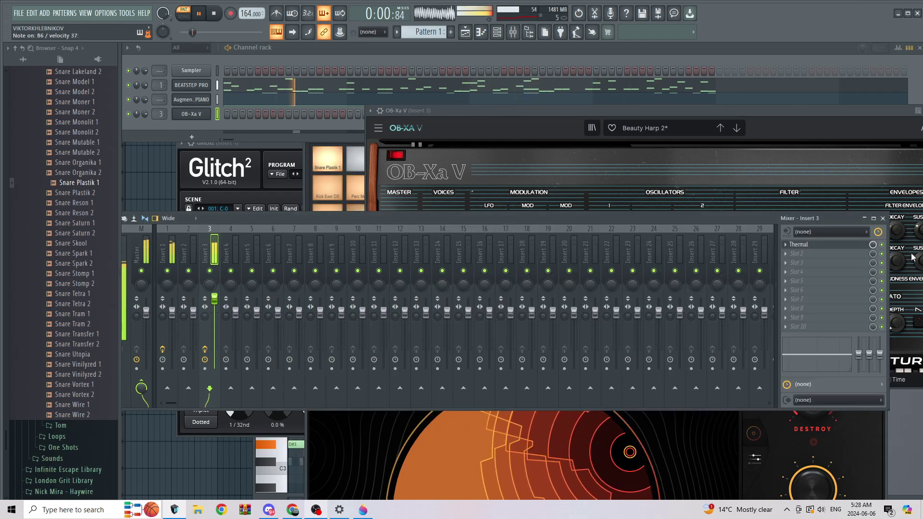
pyautogui.click(807, 255)
pyautogui.moveTo(807, 264)
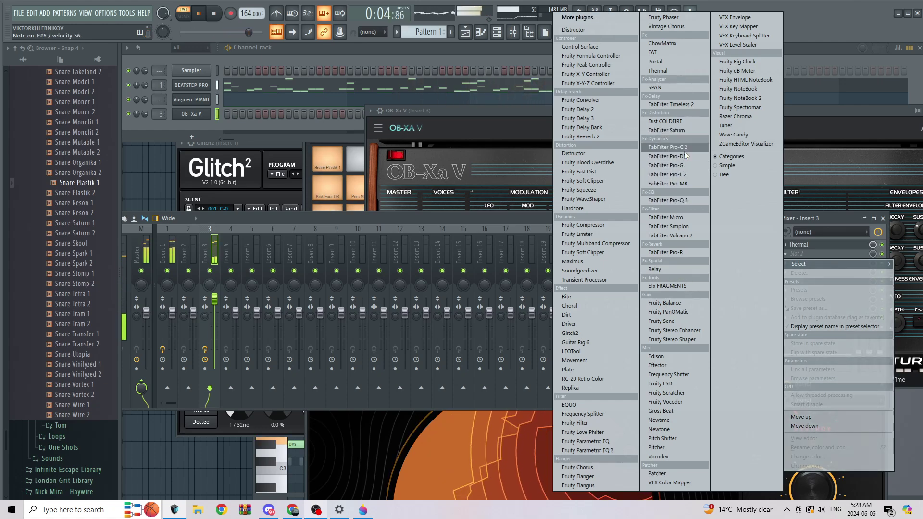
pyautogui.click(618, 449)
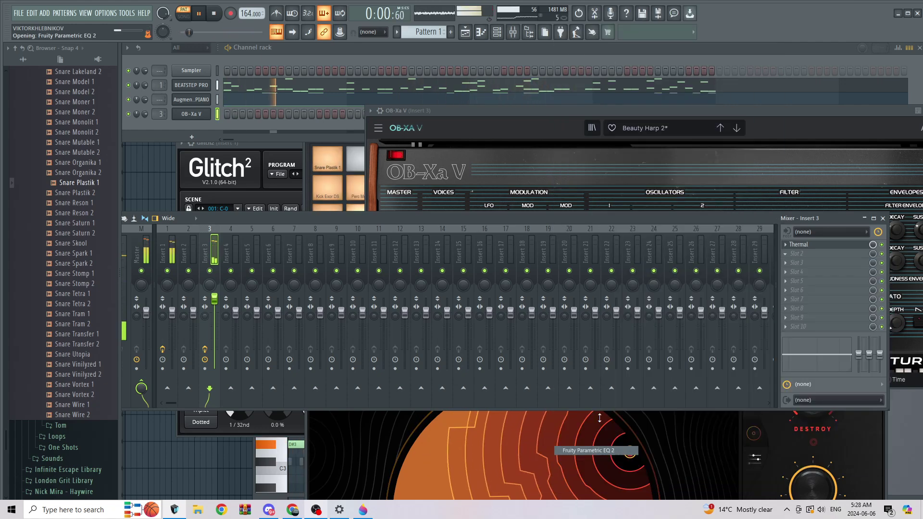
# Shape insert 3's EQ with a low cut on band 1 and a high cut on band 7, and spread out the EQ, mixer and Thermal windows
pyautogui.moveTo(183, 187); pyautogui.dragTo(234, 247)
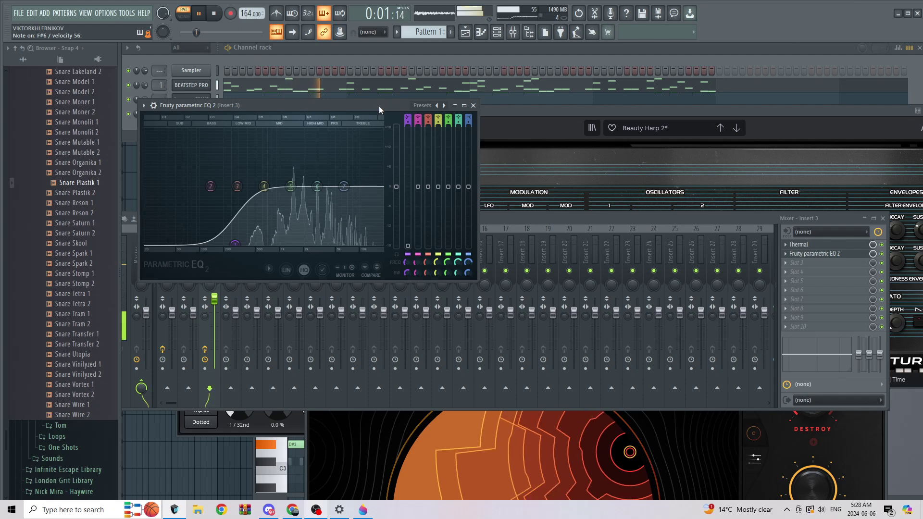
pyautogui.moveTo(378, 106); pyautogui.dragTo(476, 84)
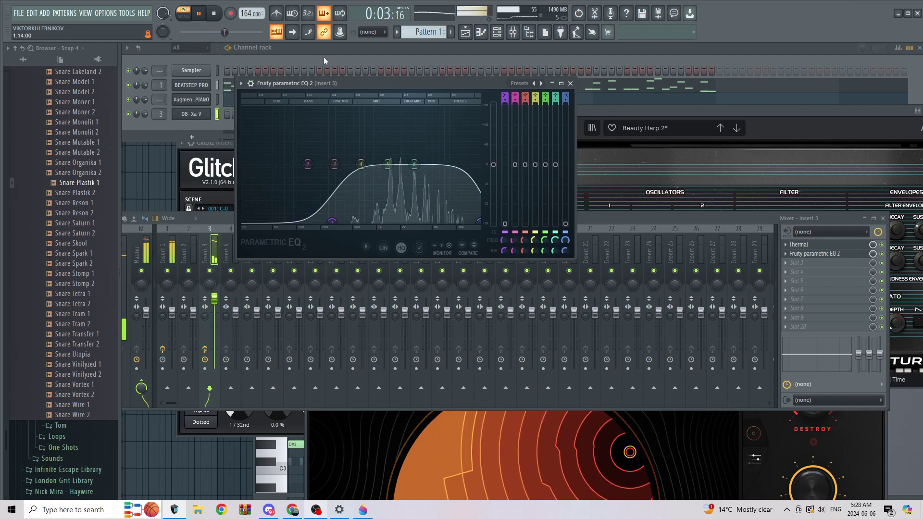
pyautogui.moveTo(370, 84); pyautogui.dragTo(563, 325)
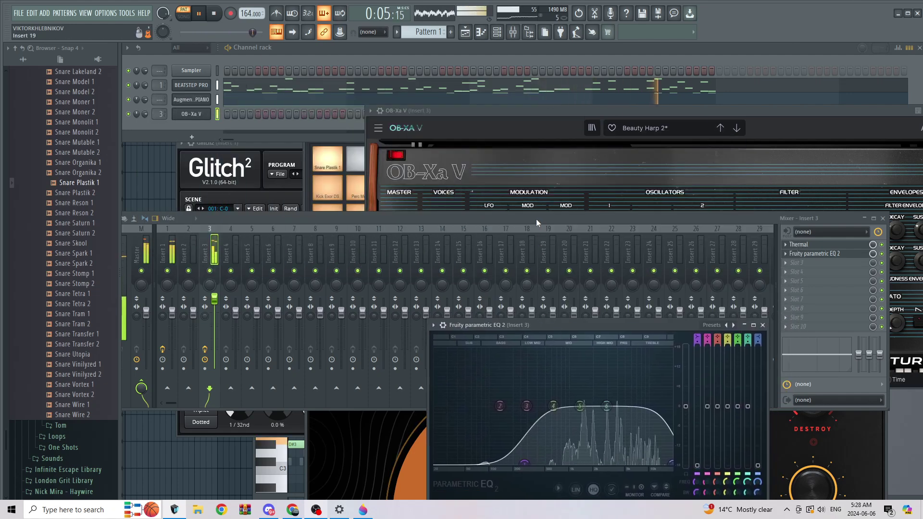
pyautogui.moveTo(535, 219); pyautogui.dragTo(565, 77)
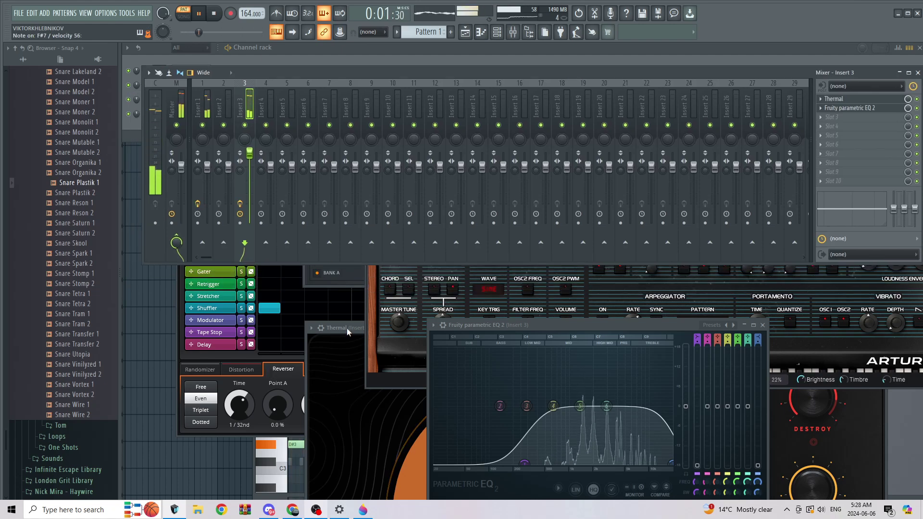
pyautogui.moveTo(347, 328); pyautogui.dragTo(263, 102)
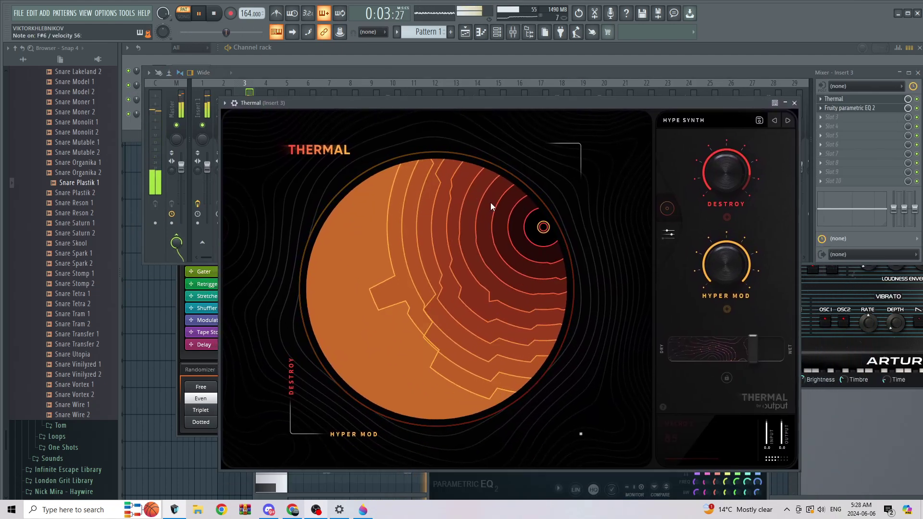
# Route the Augmented GRAND PIANO channel to mixer insert 2 and bring the mixer to the front
pyautogui.click(491, 51)
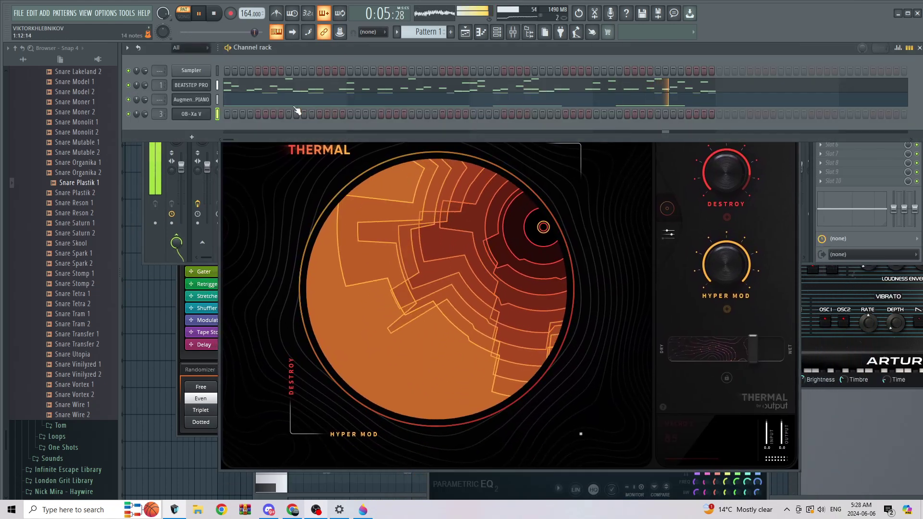
pyautogui.click(202, 102)
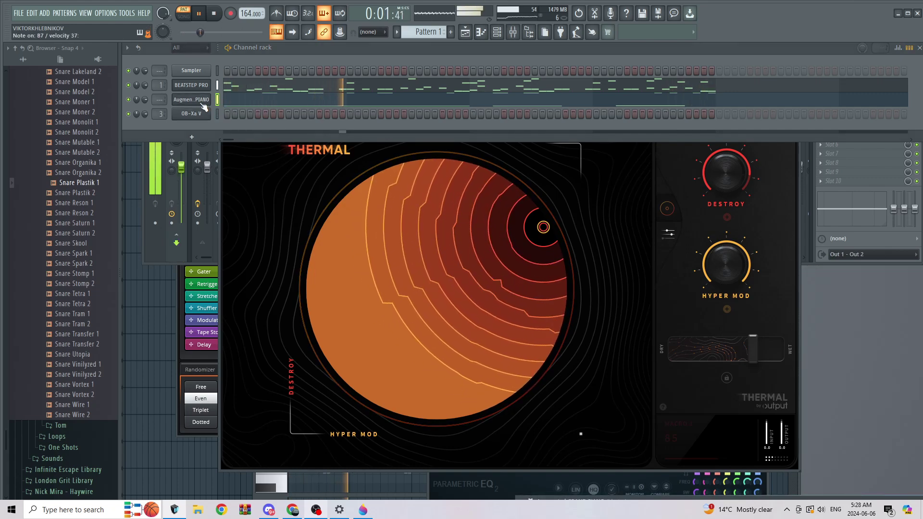
pyautogui.click(217, 114)
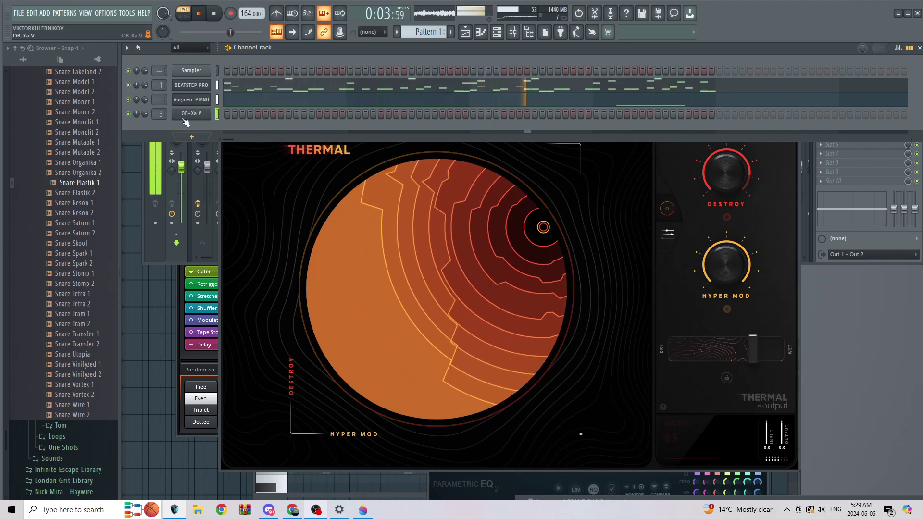
pyautogui.click(154, 256)
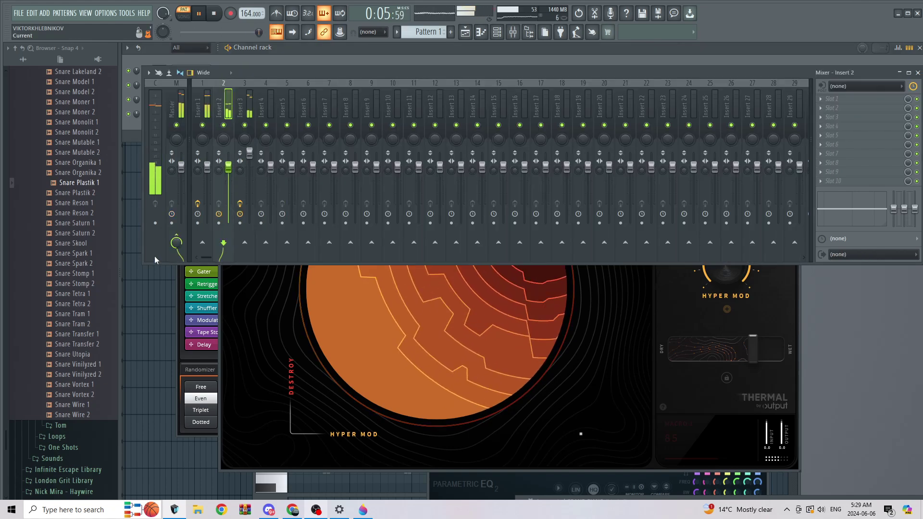
# Load the Thermal effect in the first slot of mixer insert 2 and move its window below the mixer's header
pyautogui.click(859, 99)
pyautogui.click(715, 76)
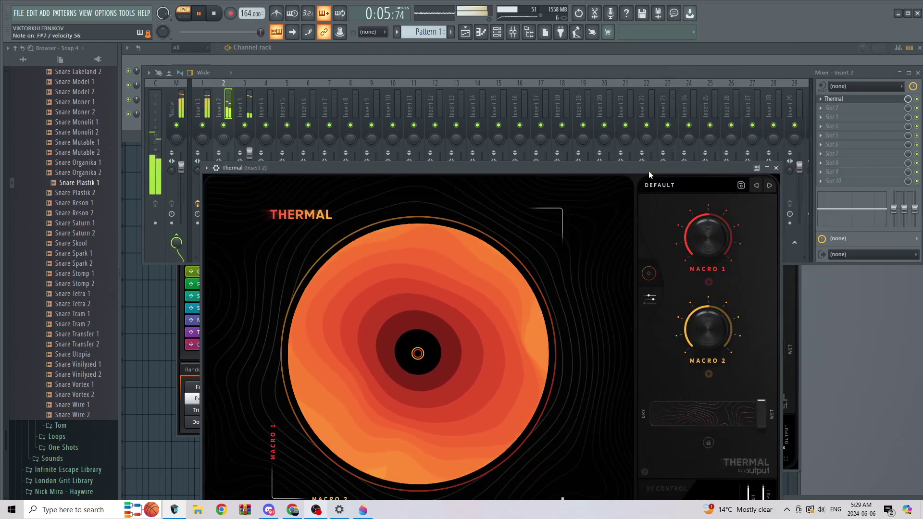
pyautogui.moveTo(648, 171); pyautogui.dragTo(656, 129)
# Choose Thermal's Wide Overdrive preset from the Guitar & Keys category for insert 2 and reduce its Drive slightly
pyautogui.click(667, 142)
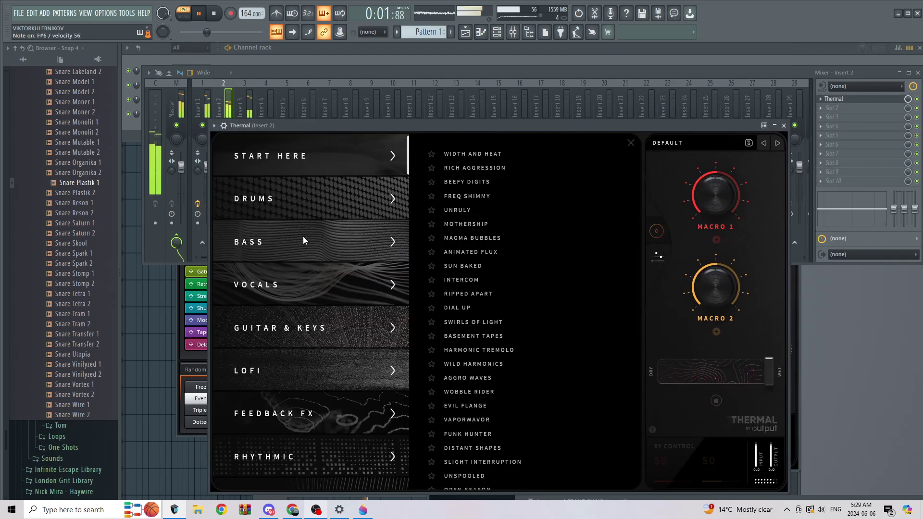
pyautogui.click(336, 329)
pyautogui.click(465, 225)
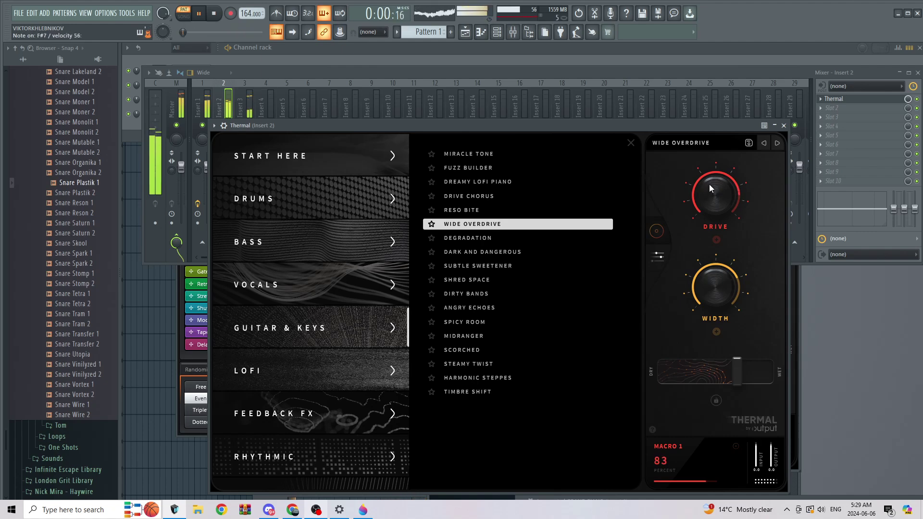
pyautogui.scroll(-1, 711, 188)
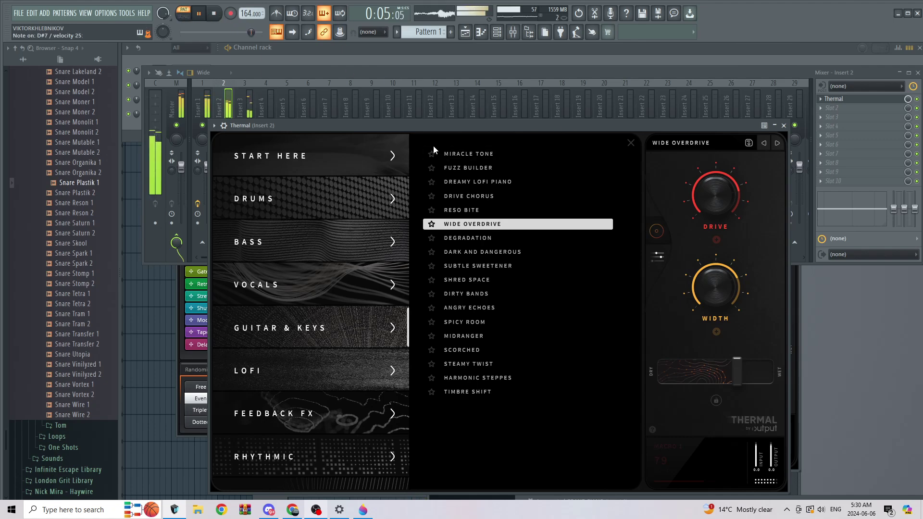
# Rearrange the Thermal, OB-Xa V and mixer windows so insert 3's effect slots and the channel rack are accessible
pyautogui.moveTo(419, 124); pyautogui.dragTo(522, 338)
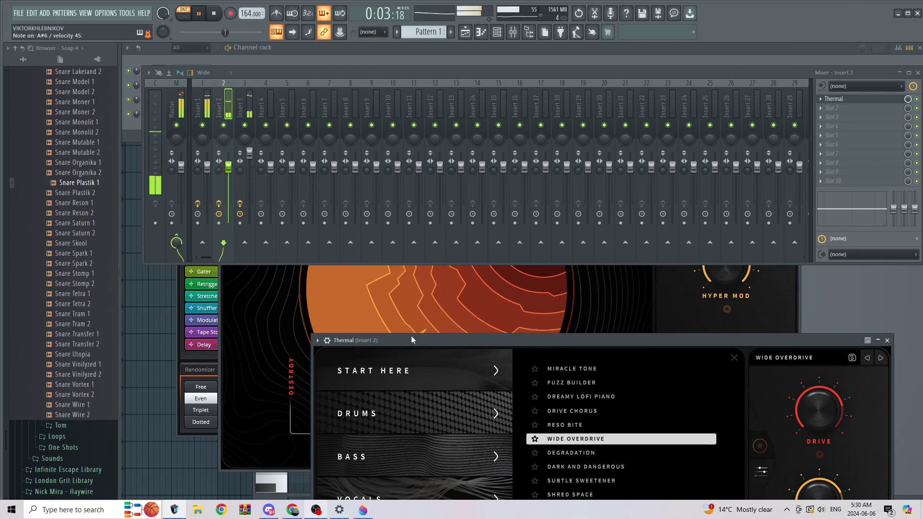
pyautogui.moveTo(411, 339); pyautogui.dragTo(305, 309)
pyautogui.moveTo(275, 80); pyautogui.dragTo(437, 195)
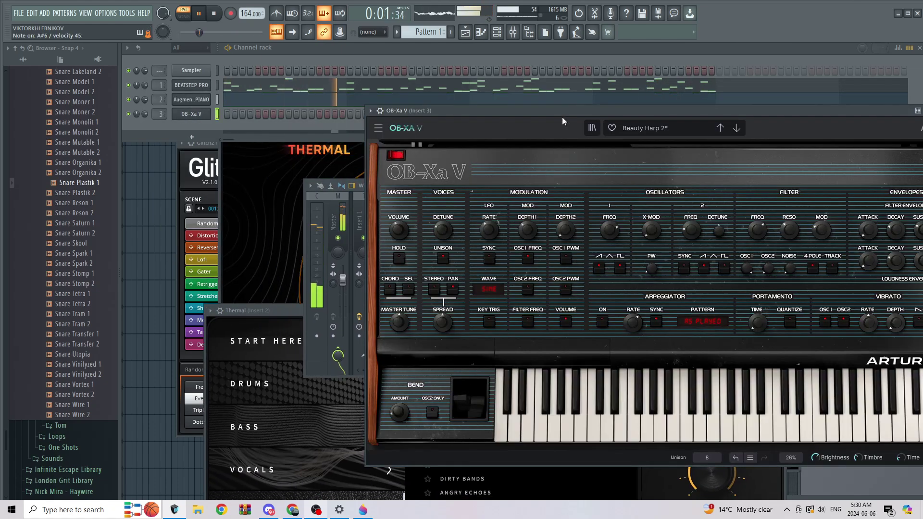
pyautogui.moveTo(563, 118); pyautogui.dragTo(354, 106)
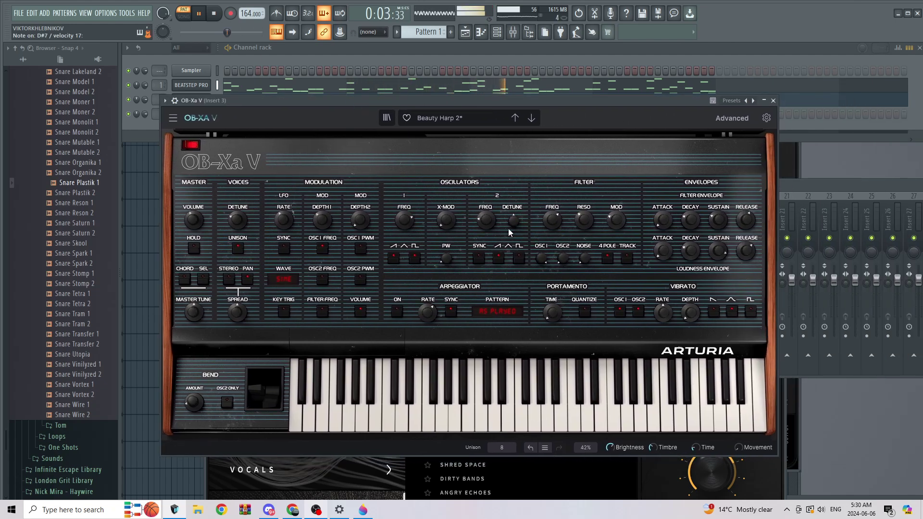
pyautogui.moveTo(604, 103); pyautogui.dragTo(569, 413)
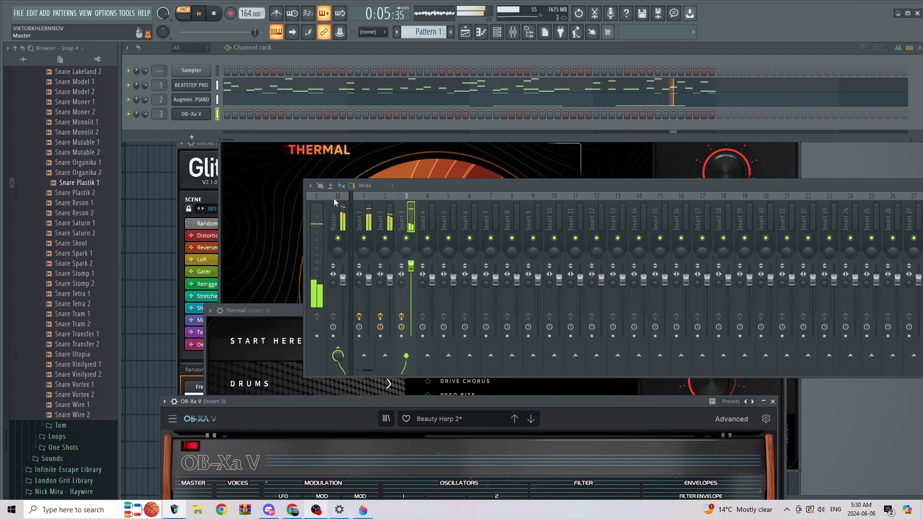
pyautogui.moveTo(287, 398); pyautogui.dragTo(249, 342)
pyautogui.moveTo(458, 187); pyautogui.dragTo(246, 126)
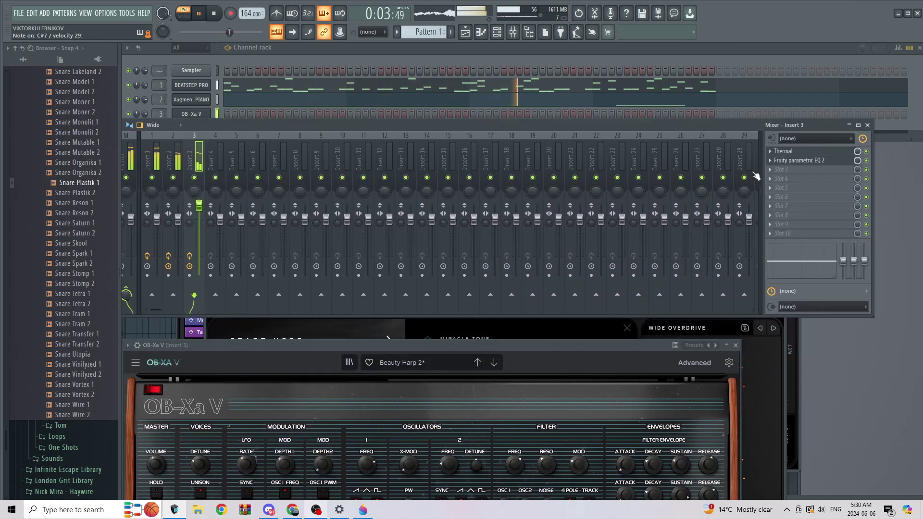
# Load FabFilter Saturn in slot 3 of mixer insert 3, raise its Drive and switch the distortion style to Heavy Saturation
pyautogui.click(781, 170)
pyautogui.click(659, 131)
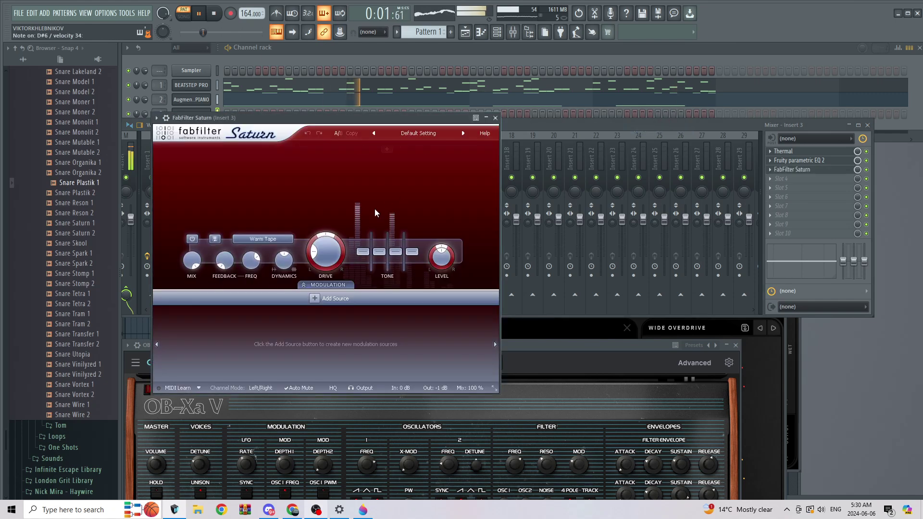
pyautogui.moveTo(320, 252); pyautogui.dragTo(318, 211)
pyautogui.click(284, 239)
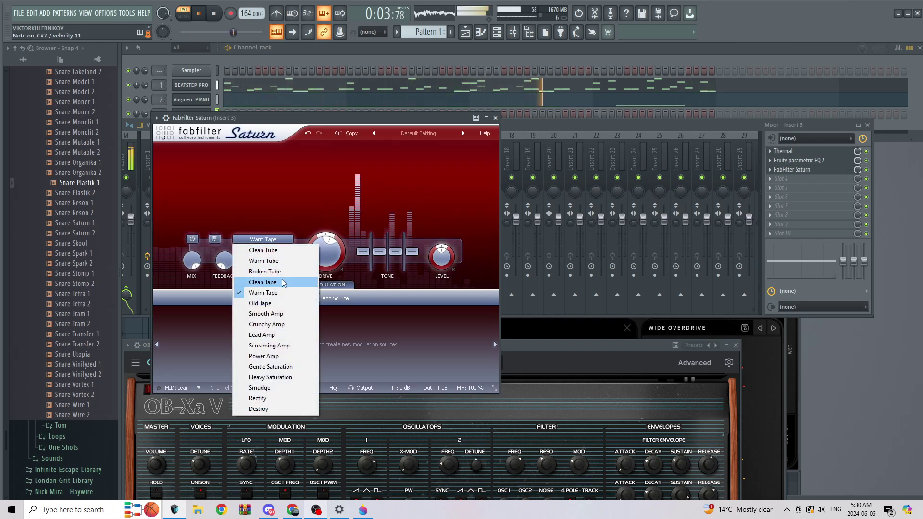
pyautogui.click(287, 376)
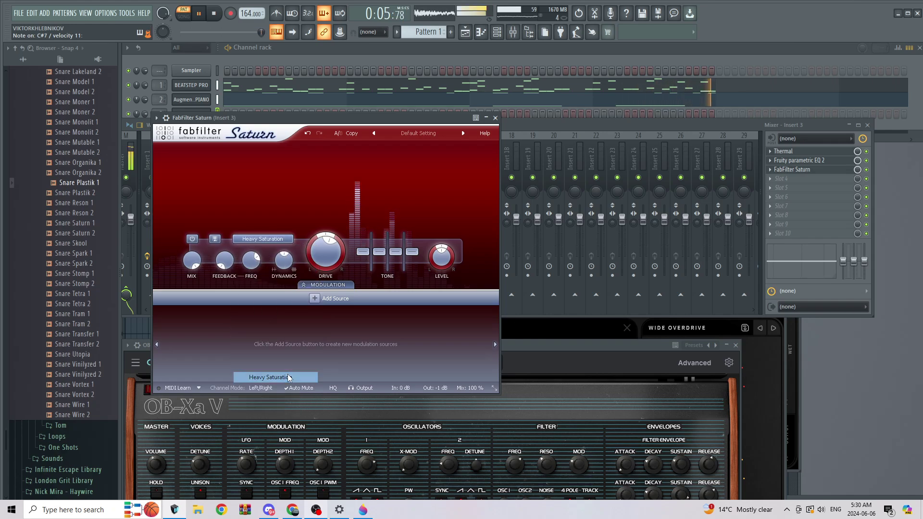
# Raise Saturn's Drive to 66.43% and boost its upper tone bands, with Presence at +4.96 dB
pyautogui.moveTo(327, 251); pyautogui.dragTo(328, 235)
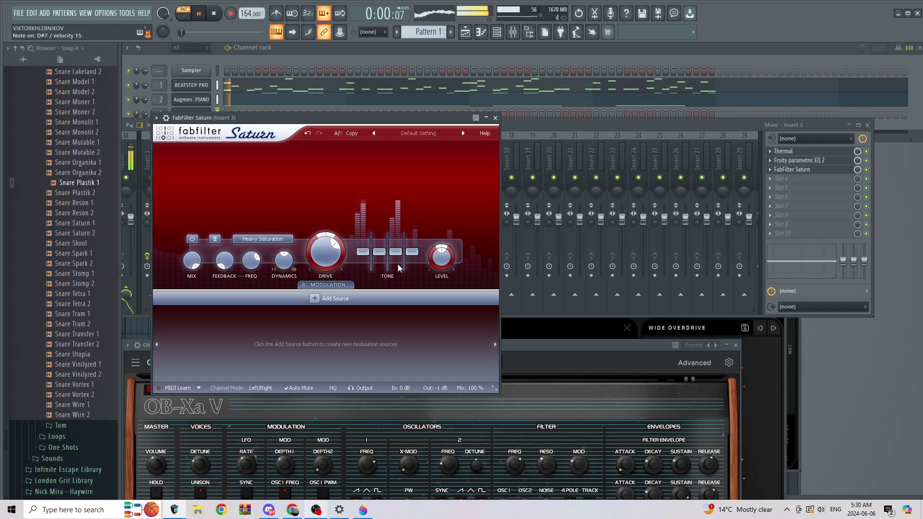
pyautogui.moveTo(379, 252); pyautogui.dragTo(414, 245)
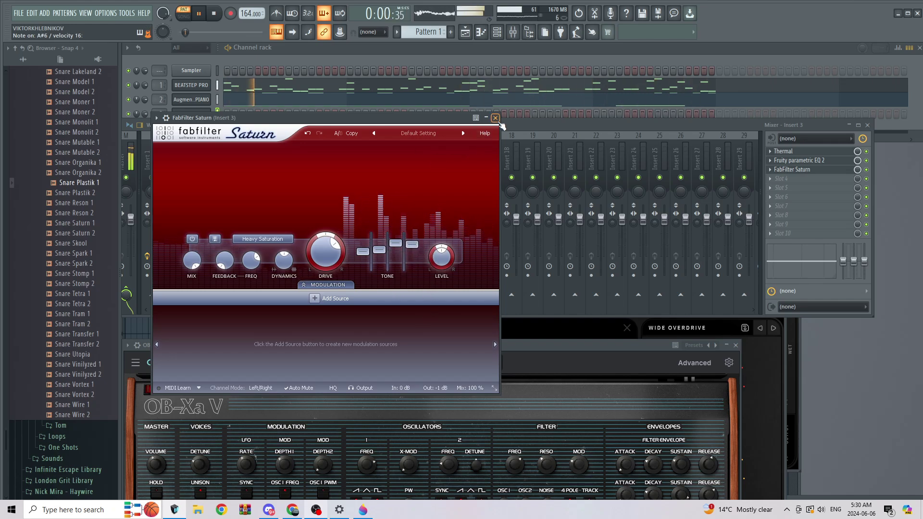
pyautogui.click(495, 118)
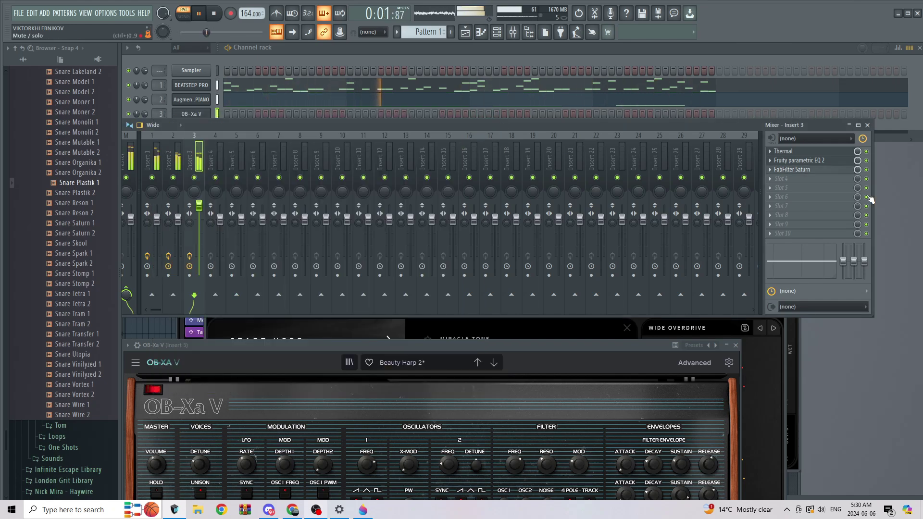
pyautogui.click(812, 178)
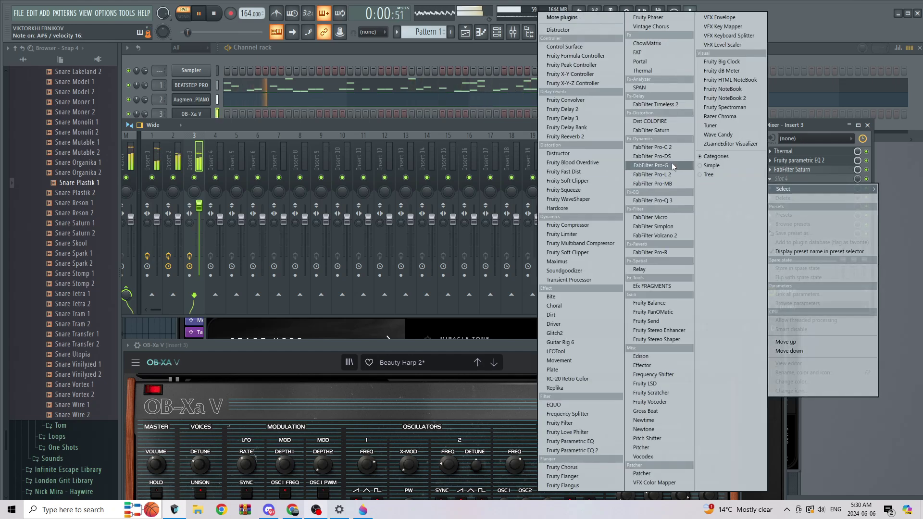
pyautogui.click(494, 128)
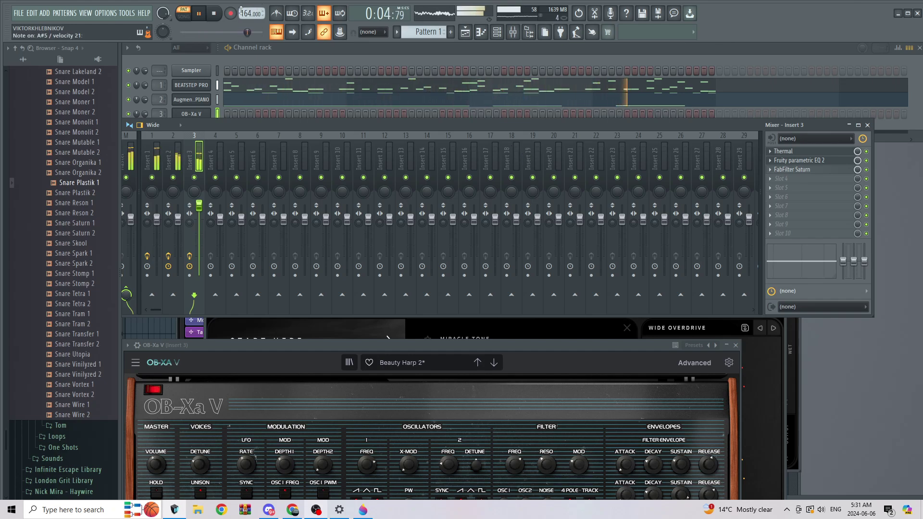
# Reopen Saturn on insert 3, reduce its Drive and flatten its Presence boost, then move its window aside and bring the mixer forward
pyautogui.click(800, 171)
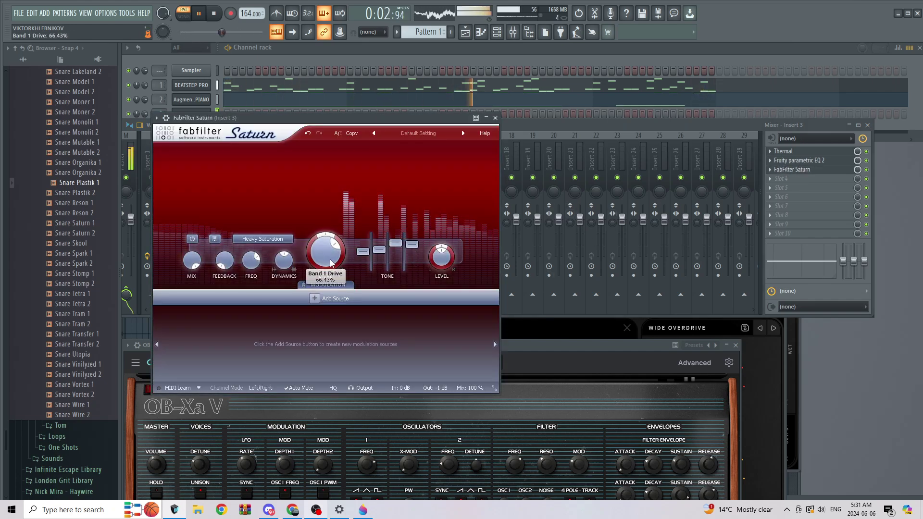
pyautogui.moveTo(331, 263); pyautogui.dragTo(342, 288)
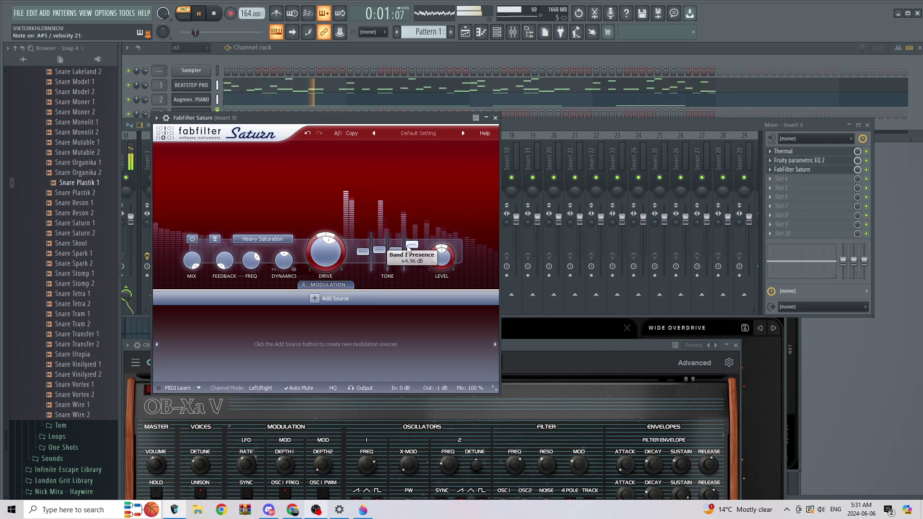
pyautogui.moveTo(408, 248); pyautogui.dragTo(408, 266)
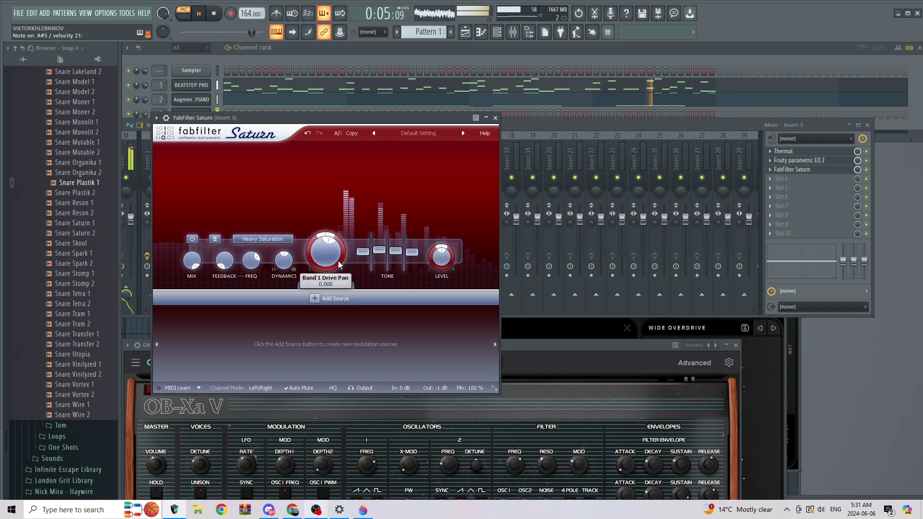
pyautogui.moveTo(346, 120); pyautogui.dragTo(557, 96)
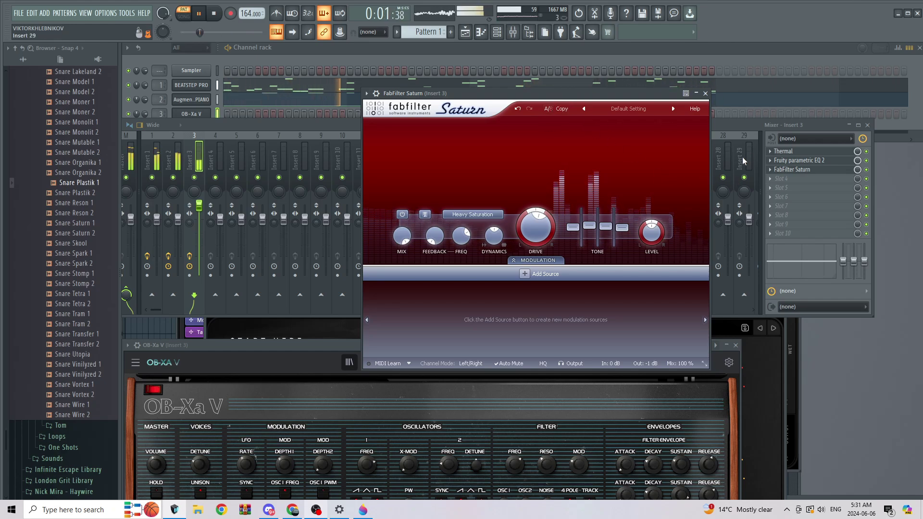
pyautogui.click(745, 126)
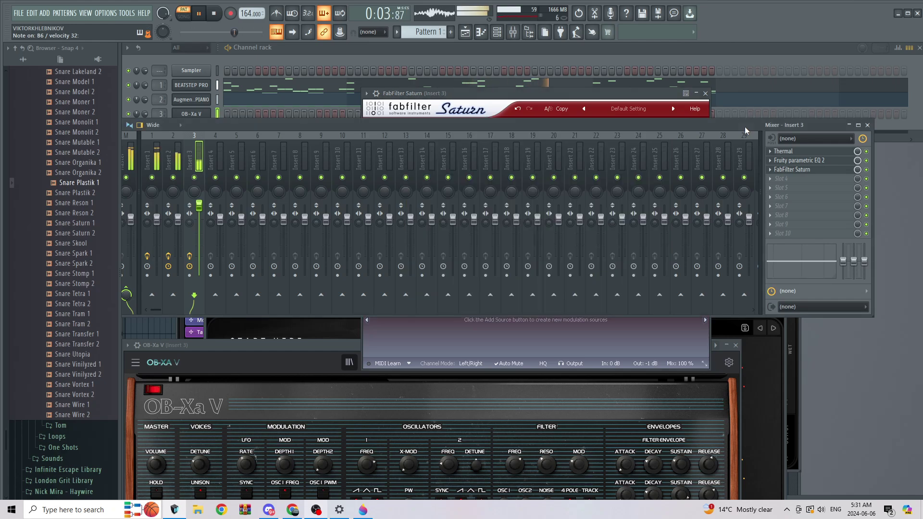
# Load Portal in slot 4 of mixer insert 3 and choose the Alien Soul Shifter preset from its Pitch category
pyautogui.click(801, 181)
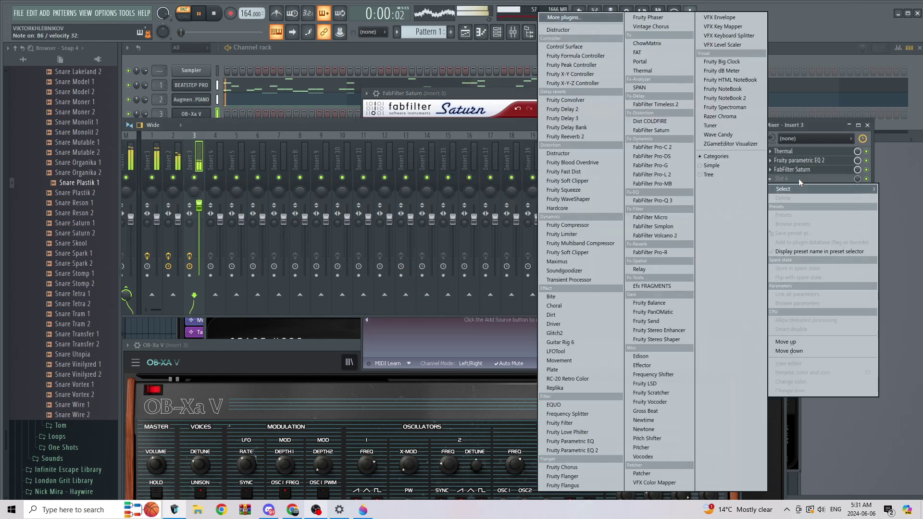
pyautogui.click(670, 65)
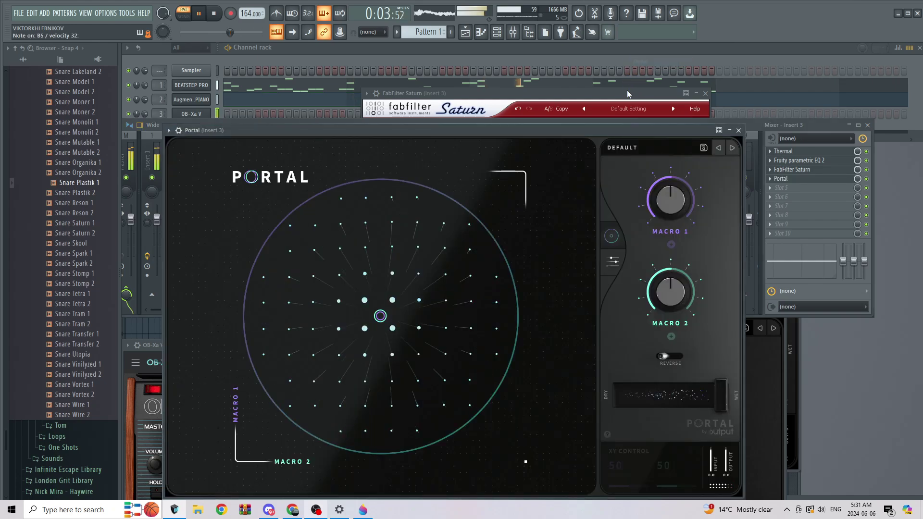
pyautogui.click(643, 151)
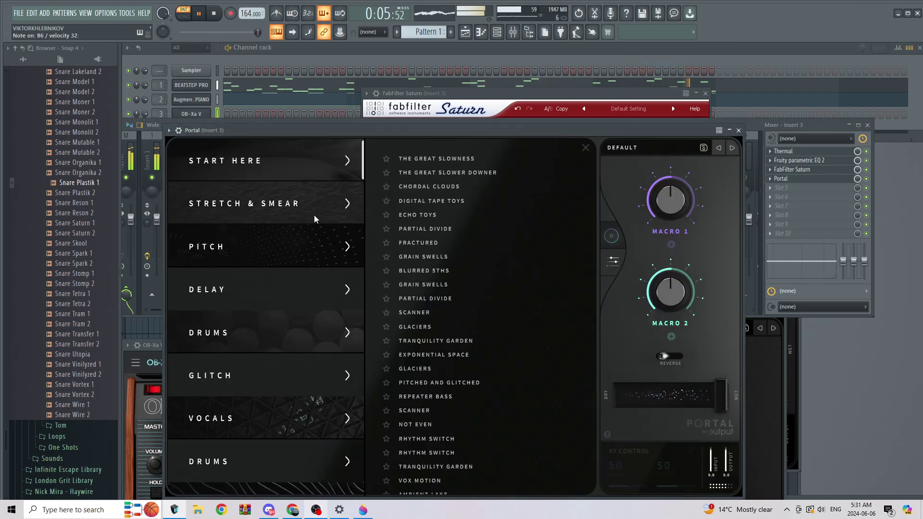
pyautogui.click(301, 245)
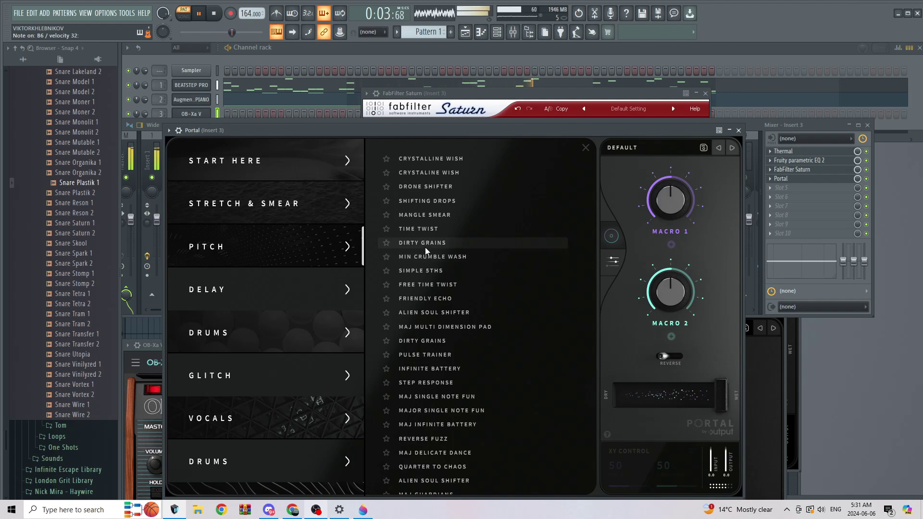
pyautogui.click(441, 313)
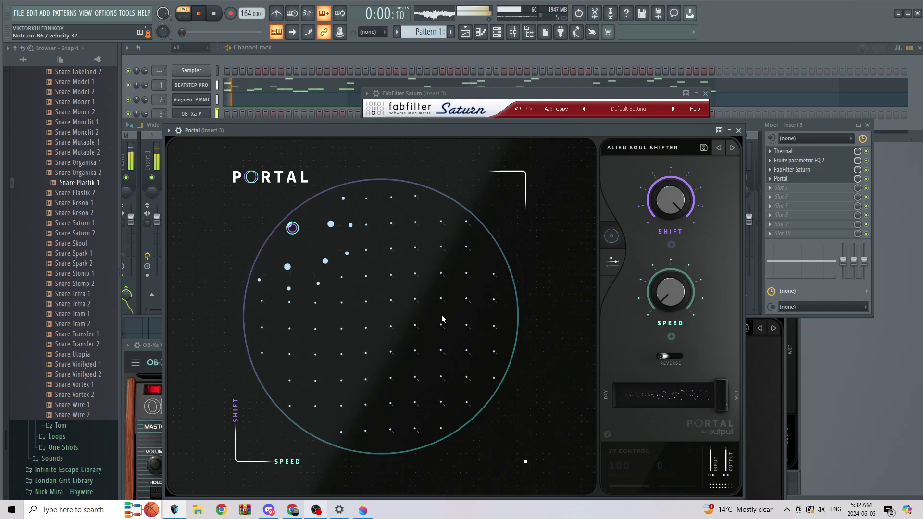
# Try different Speed amounts in Portal, return Speed to 0 percent and lower Shift to 54 percent
pyautogui.moveTo(672, 285); pyautogui.dragTo(649, 232)
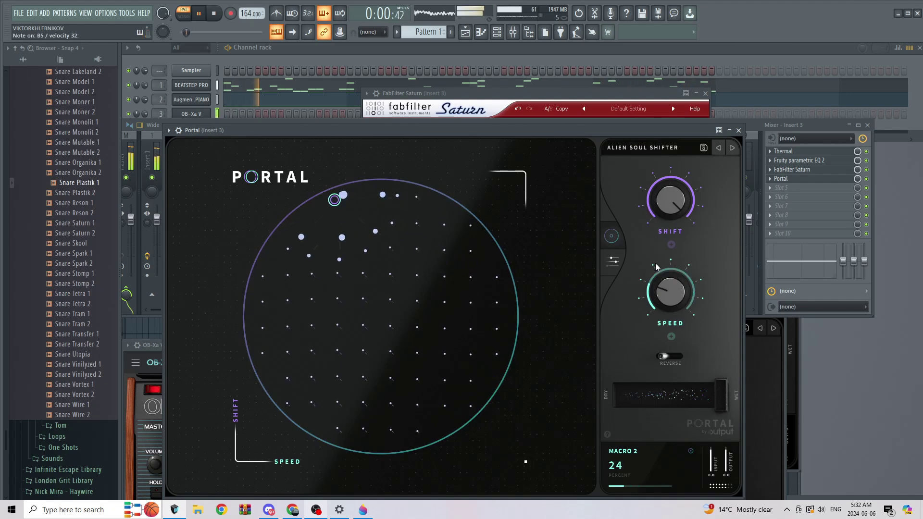
pyautogui.moveTo(655, 263); pyautogui.dragTo(656, 281)
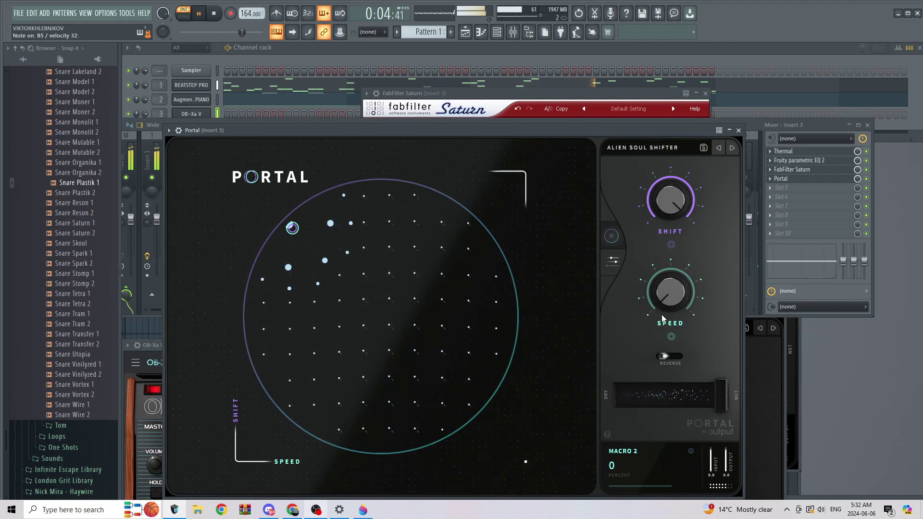
pyautogui.moveTo(655, 281); pyautogui.dragTo(649, 211)
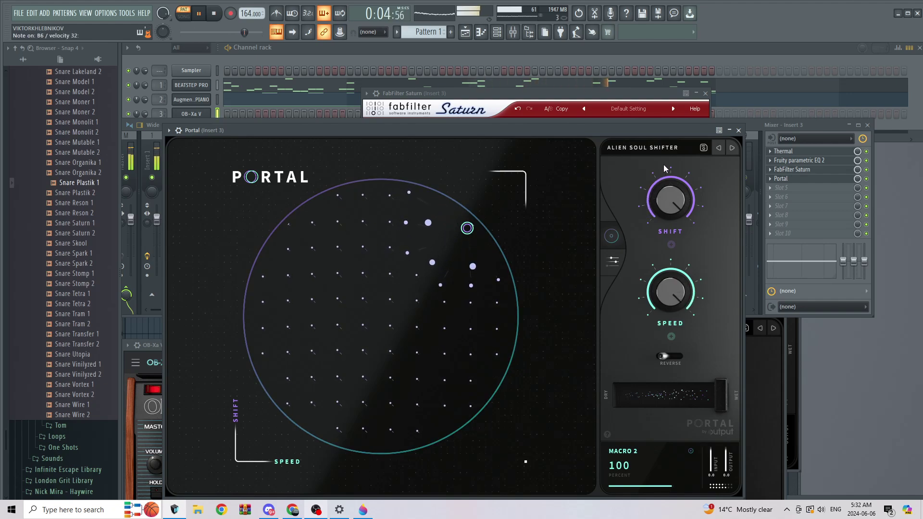
pyautogui.moveTo(665, 169); pyautogui.dragTo(691, 379)
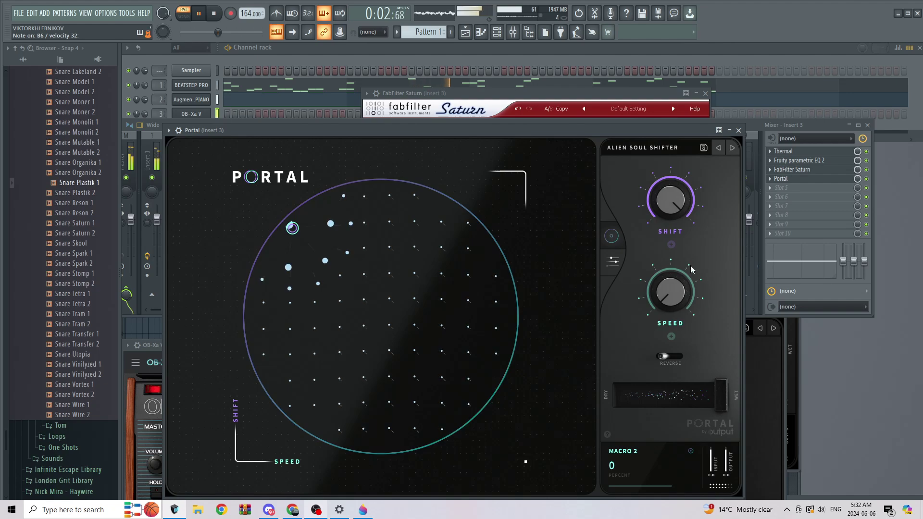
pyautogui.moveTo(676, 204); pyautogui.dragTo(675, 250)
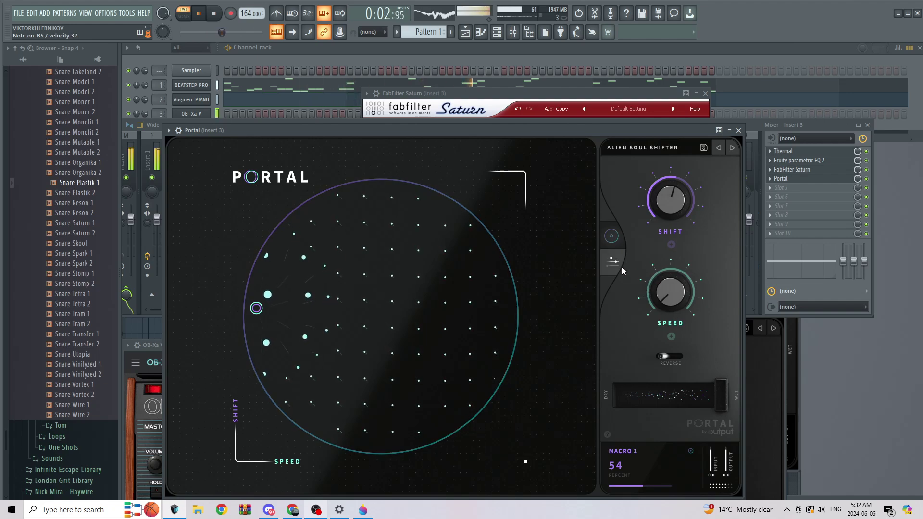
# Open Portal's grain controls, enable Grain Delay and set its Time to 2.00 seconds with Feedback at 72
pyautogui.click(608, 268)
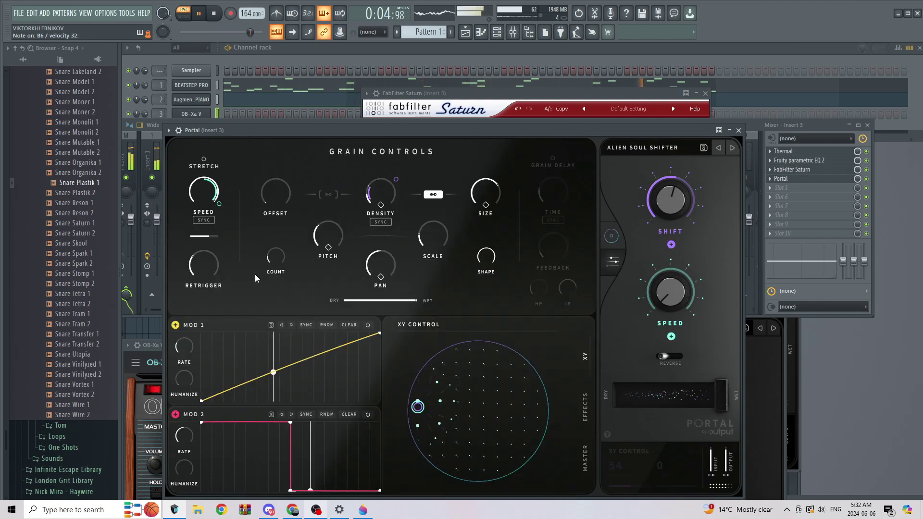
pyautogui.click(553, 159)
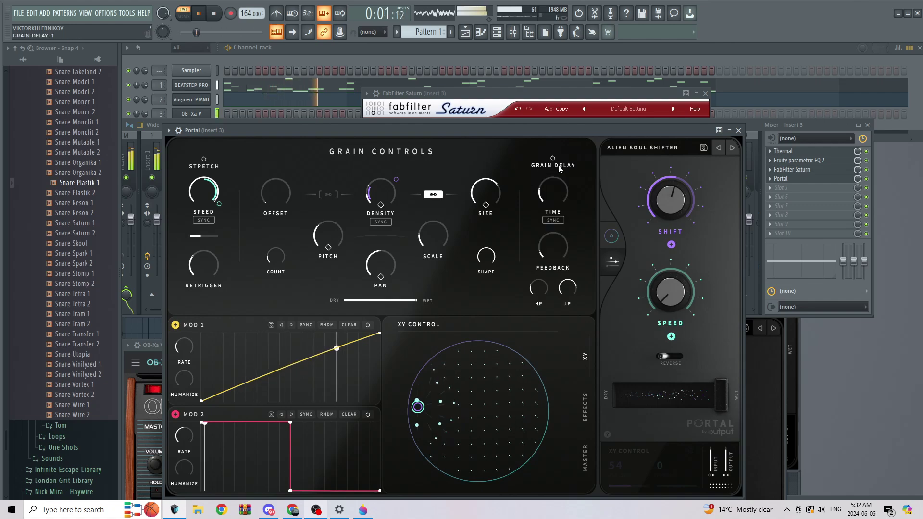
pyautogui.moveTo(557, 195)
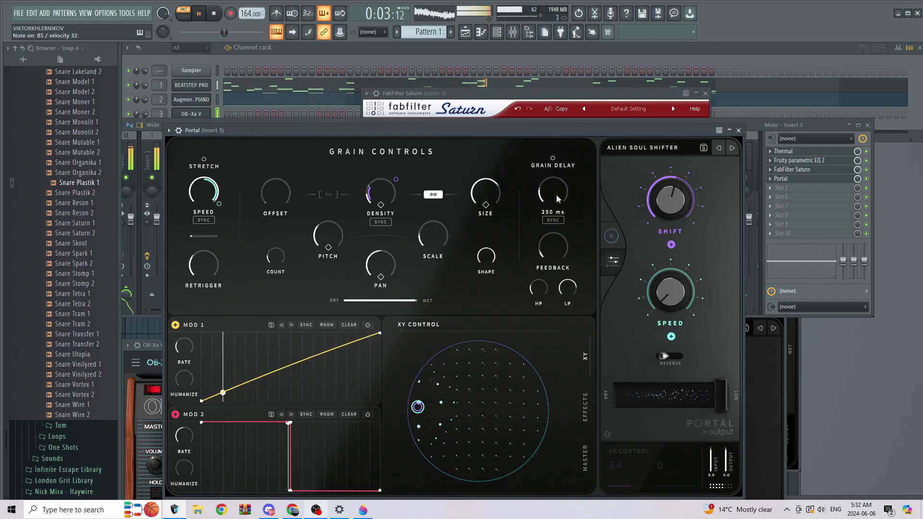
pyautogui.moveTo(556, 196); pyautogui.dragTo(552, 140)
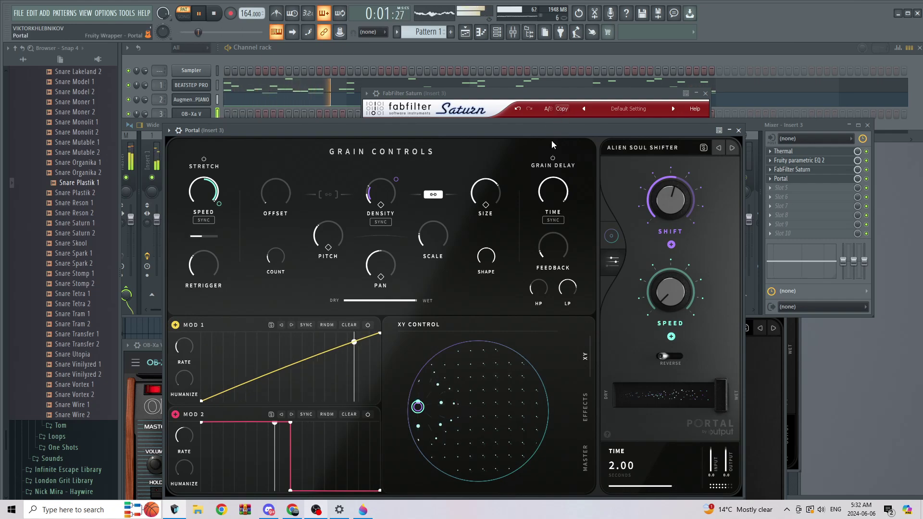
pyautogui.moveTo(552, 228); pyautogui.dragTo(545, 182)
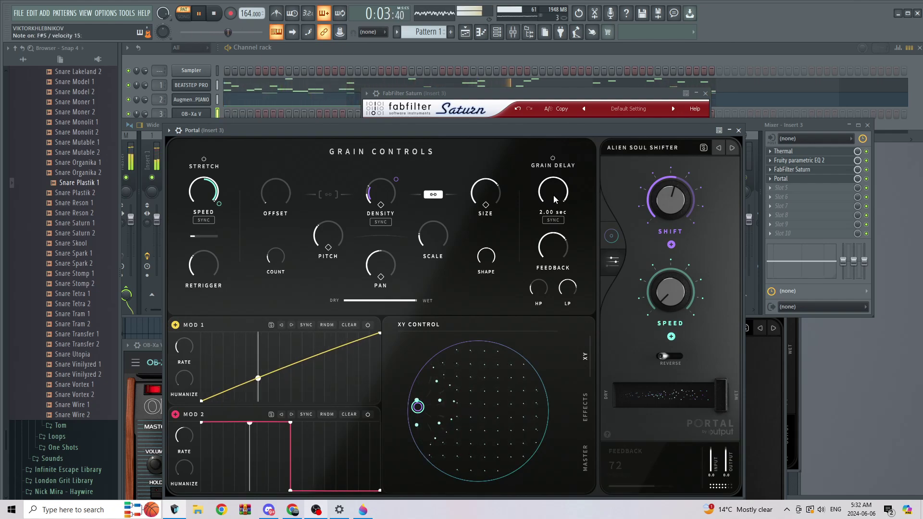
# Bring the mixer forward and lower Portal's mix level in slot 4 of insert 3
pyautogui.moveTo(565, 261)
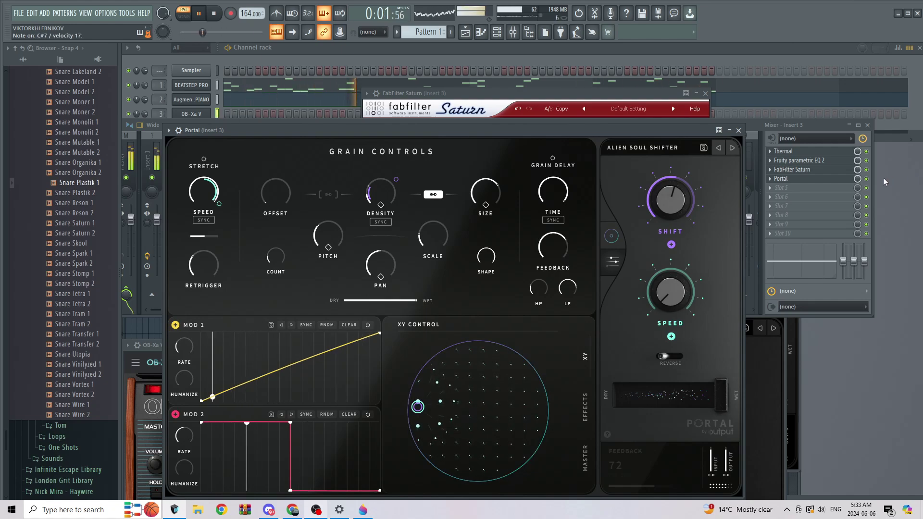
pyautogui.click(871, 186)
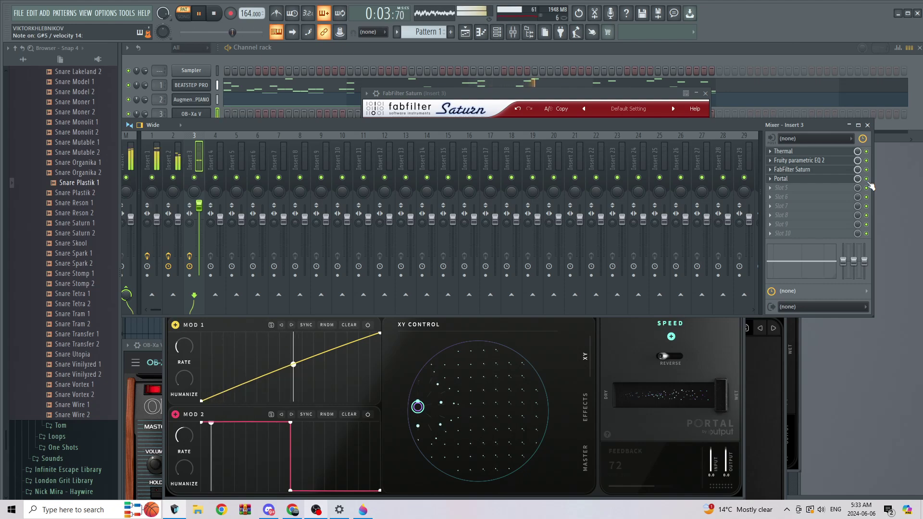
pyautogui.moveTo(857, 179); pyautogui.dragTo(857, 200)
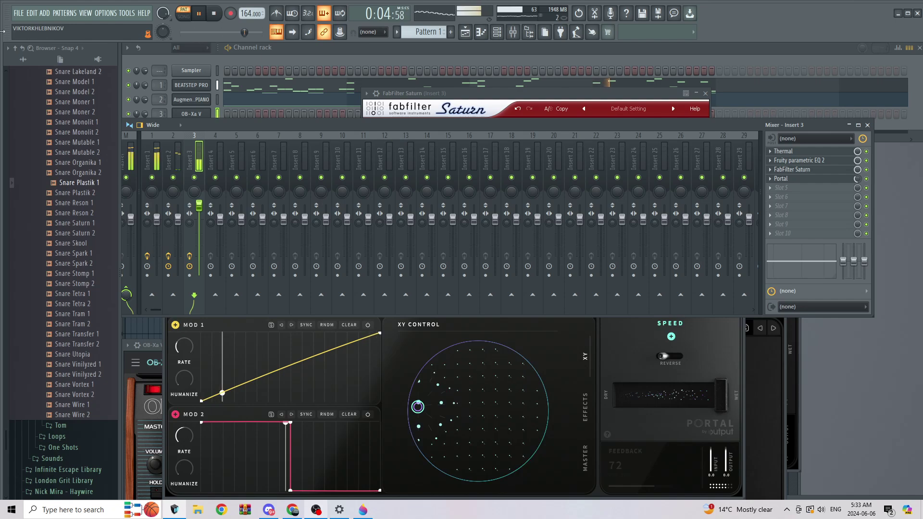
# Add an Augmented STRINGS instrument channel and load the Fairy Dust preset from its Organ category
pyautogui.click(45, 13)
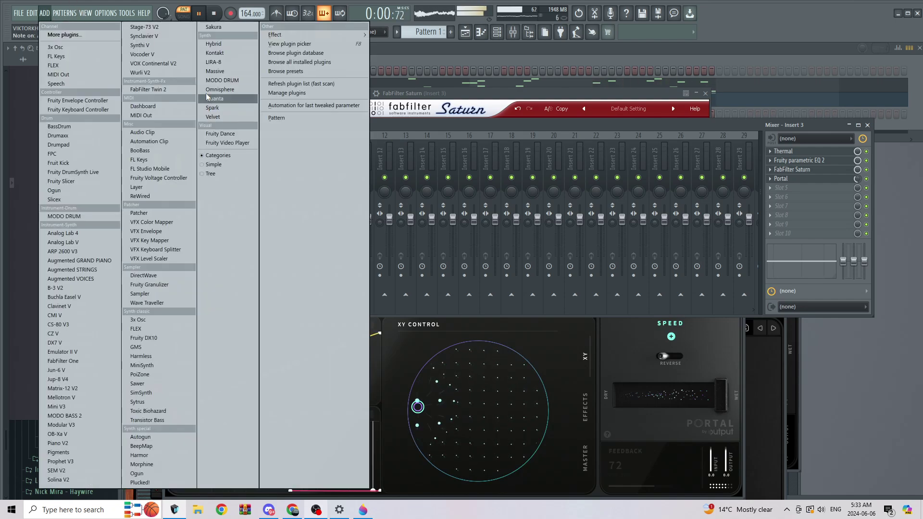
pyautogui.click(97, 268)
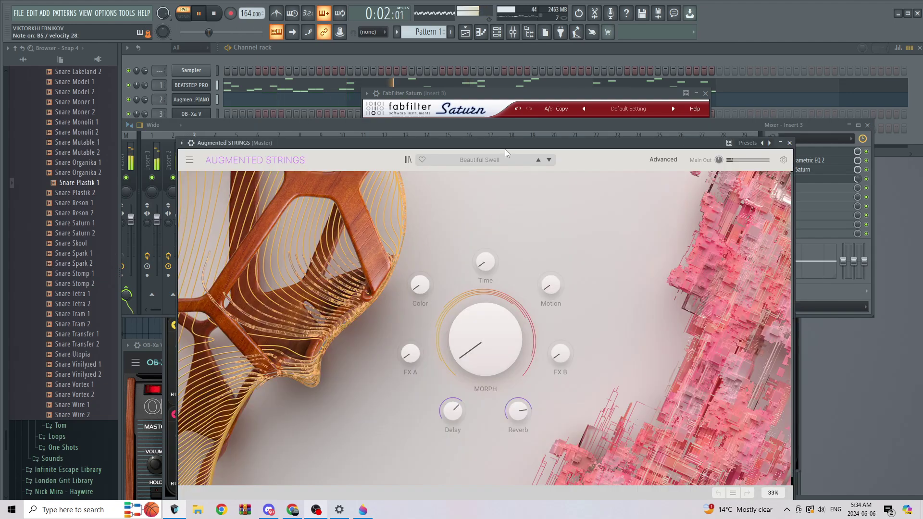
pyautogui.click(489, 158)
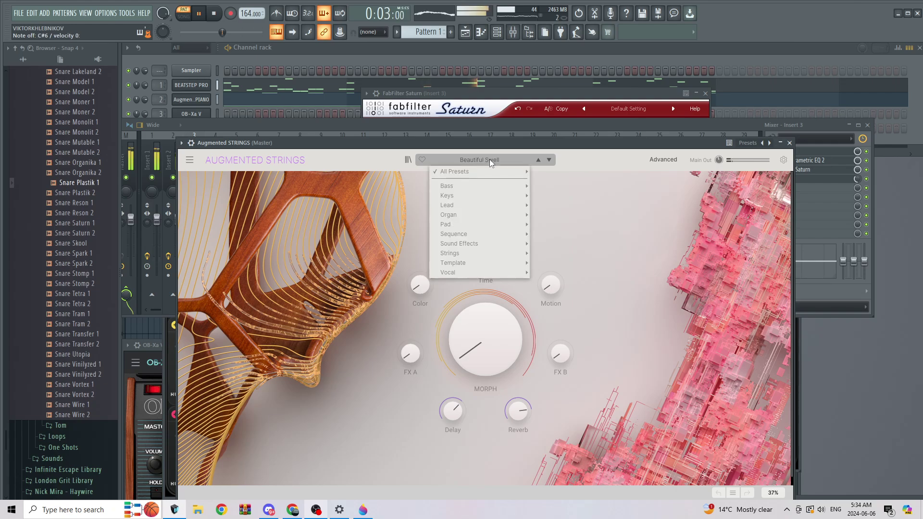
pyautogui.moveTo(484, 214)
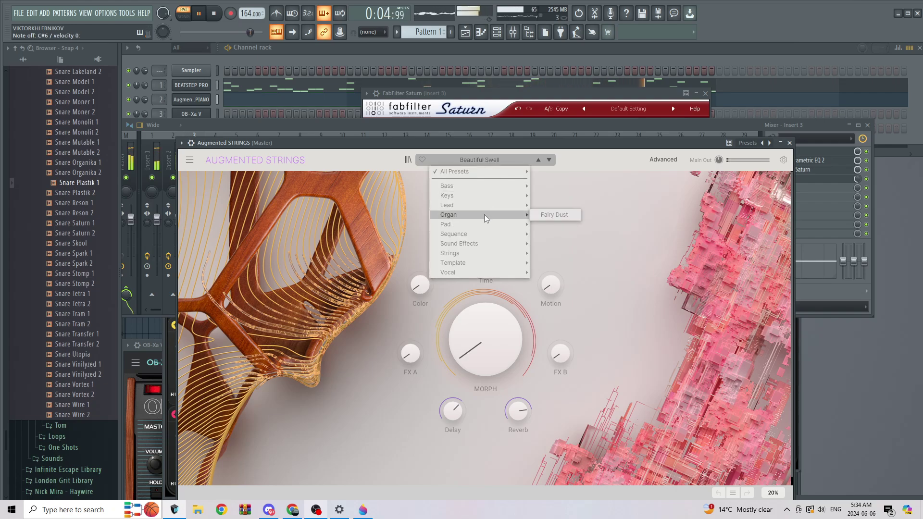
pyautogui.click(570, 214)
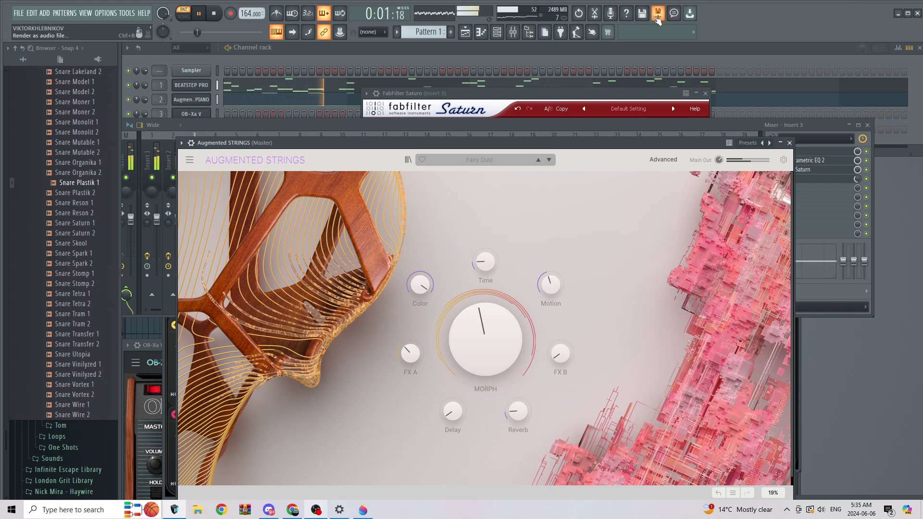
# Move the Augmented STRINGS window aside, route its channel to mixer insert 4 and widen that insert's stereo separation
pyautogui.moveTo(568, 145); pyautogui.dragTo(665, 208)
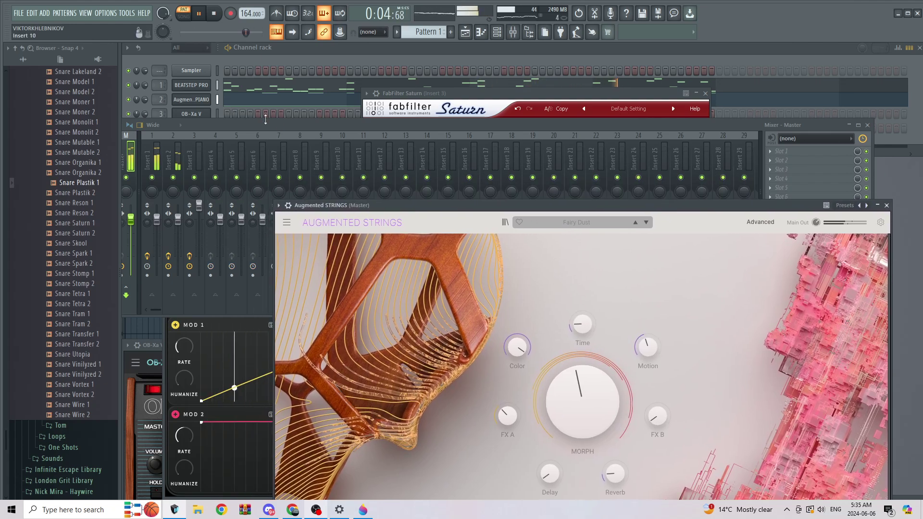
pyautogui.click(278, 50)
pyautogui.scroll(4, 161, 129)
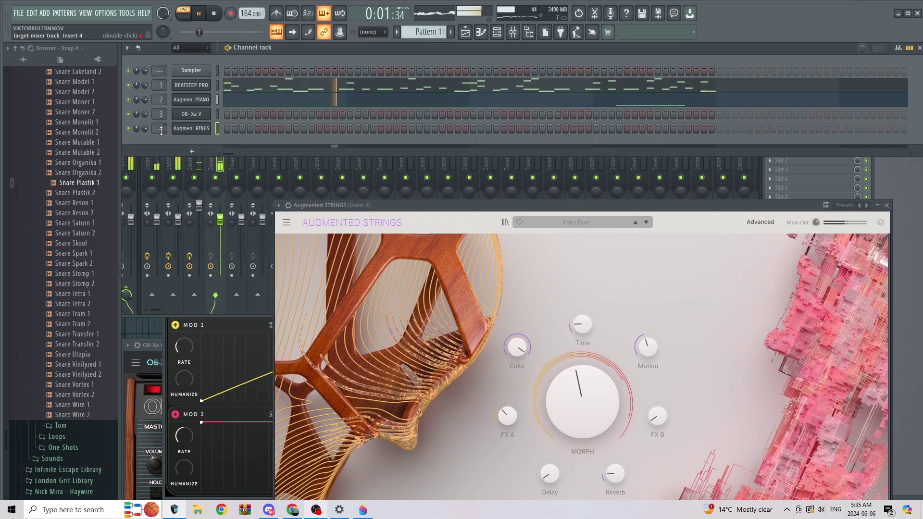
pyautogui.click(210, 236)
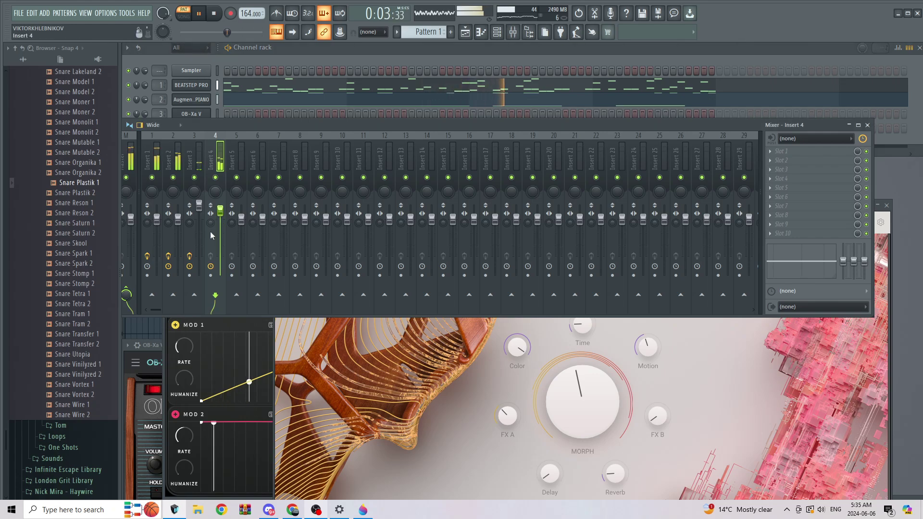
pyautogui.moveTo(210, 222); pyautogui.dragTo(209, 227)
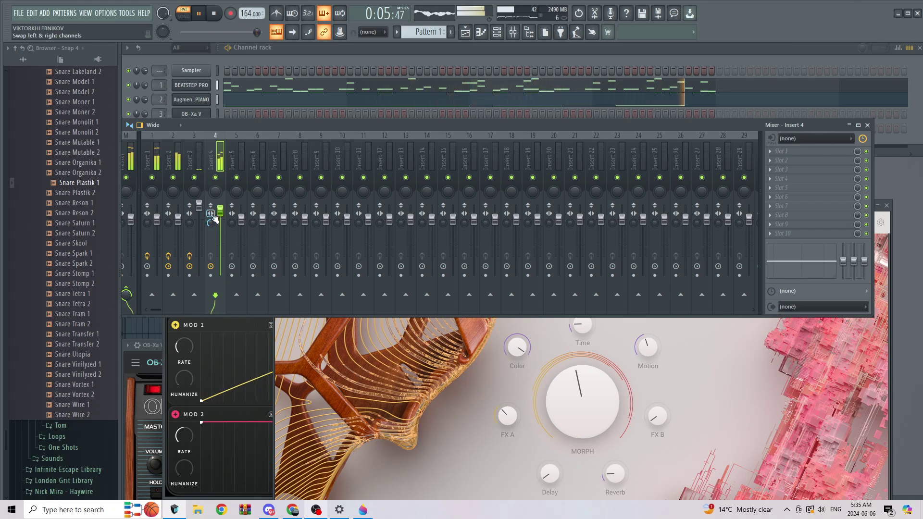
# Load Portal in slot 1 of mixer insert 4 and open its grain controls
pyautogui.click(814, 151)
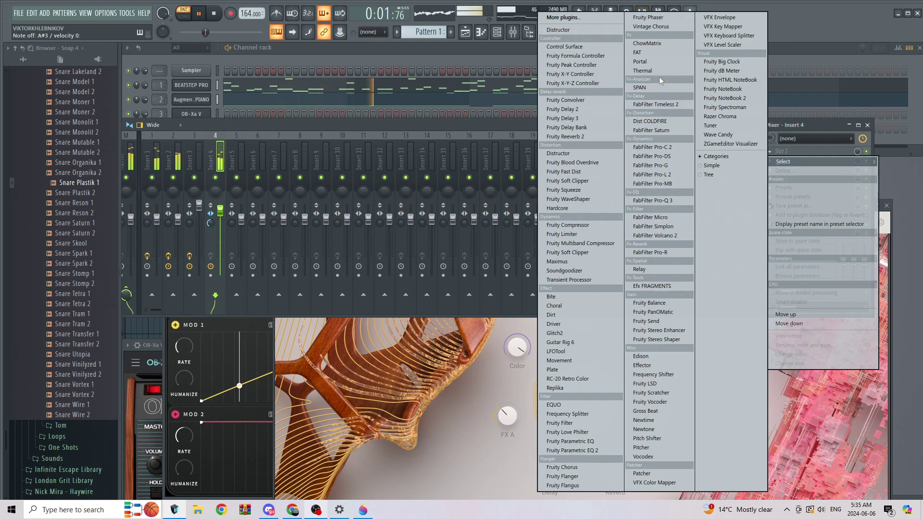
pyautogui.click(659, 63)
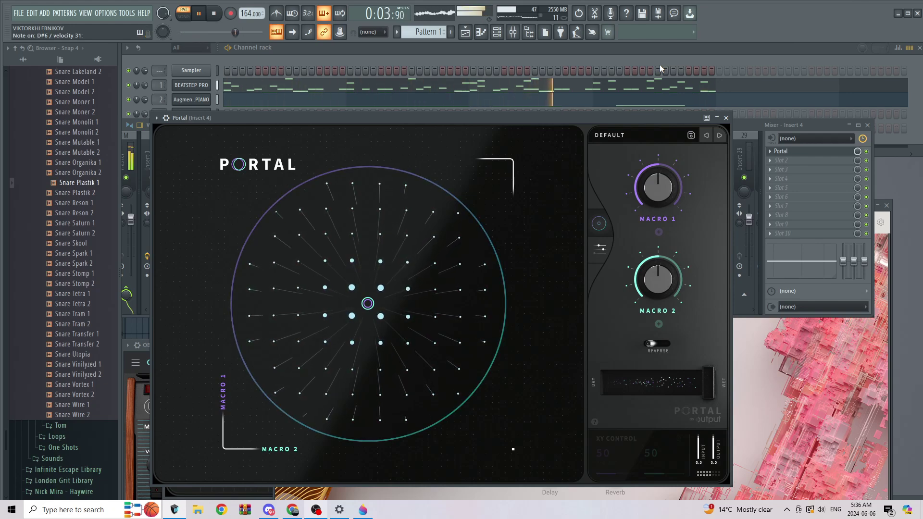
pyautogui.click(601, 247)
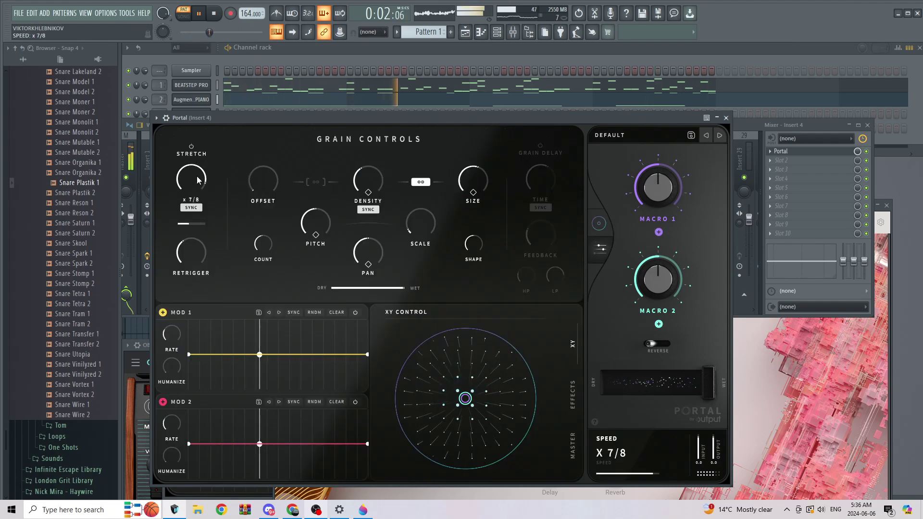
# Adjust Speed and Retrigger in insert 4's Portal, and set its grain Pitch to 10 steps
pyautogui.moveTo(197, 176)
pyautogui.mouseDown()
pyautogui.moveTo(202, 211)
pyautogui.moveTo(196, 179)
pyautogui.moveTo(194, 188)
pyautogui.mouseUp()
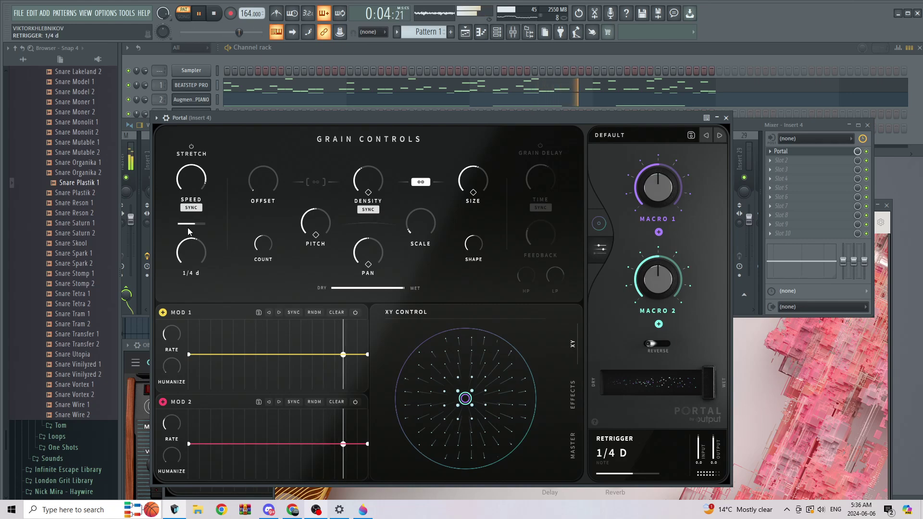
pyautogui.scroll(-1, 189, 224)
pyautogui.scroll(-1, 189, 224)
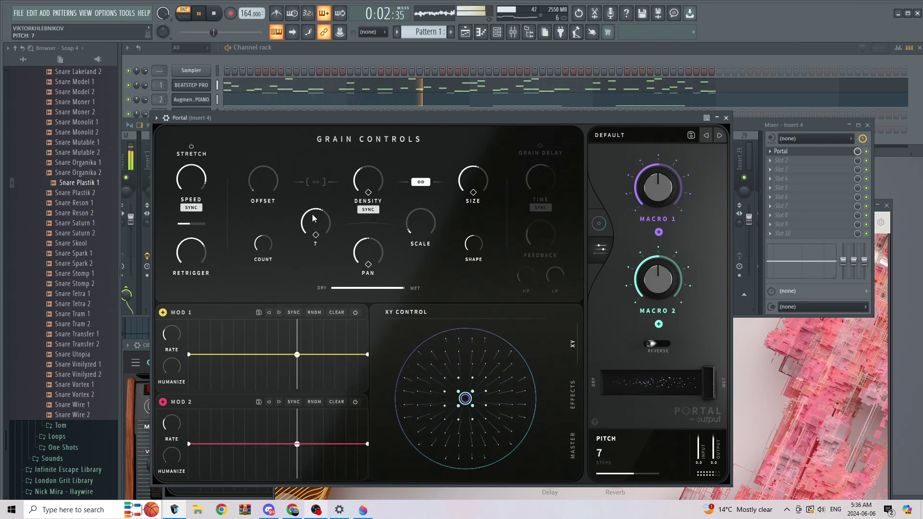
pyautogui.scroll(-3, 313, 219)
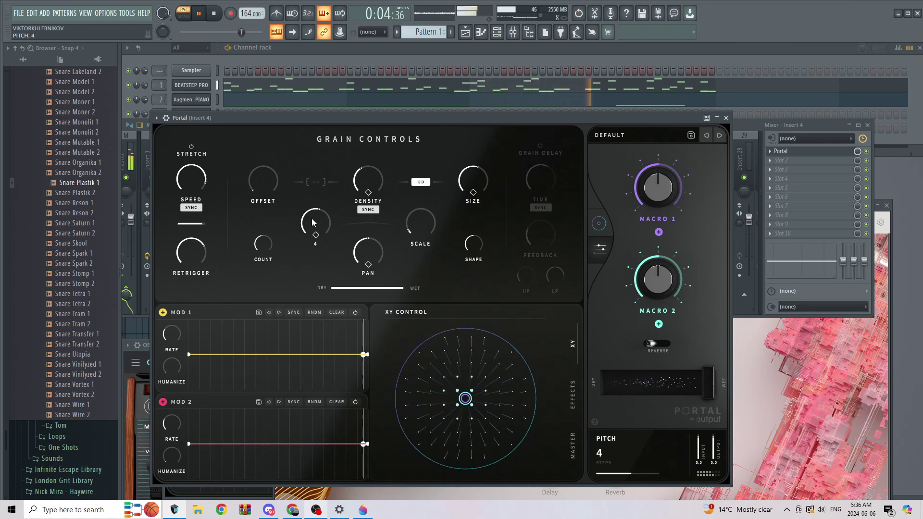
pyautogui.scroll(-4, 312, 222)
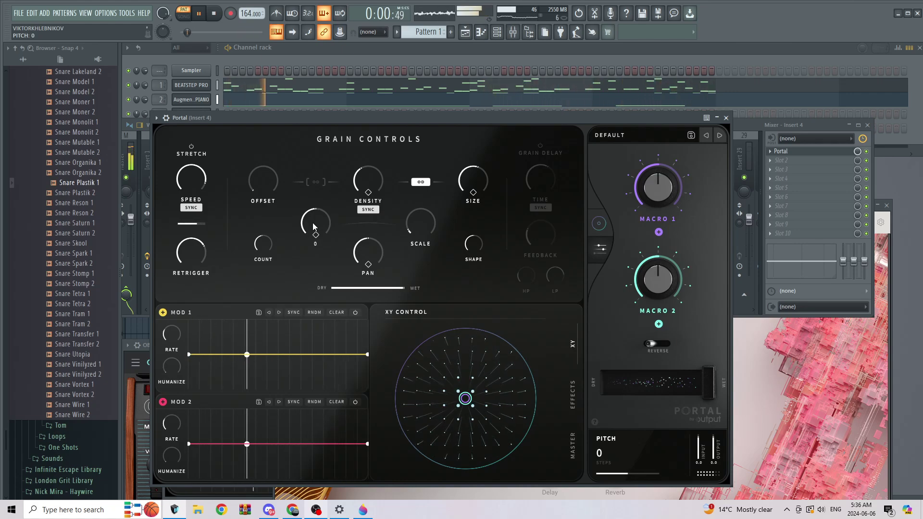
pyautogui.scroll(8, 313, 222)
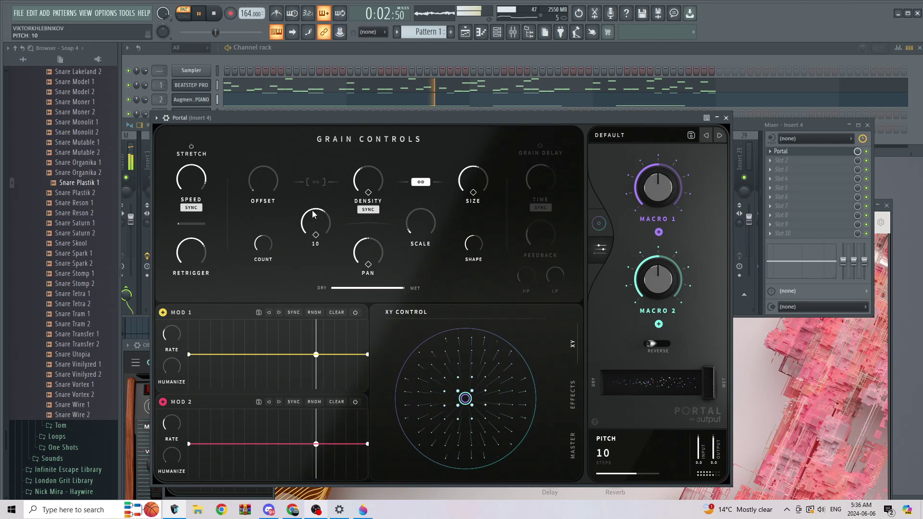
# Lower Portal's grain Pitch to 0 steps, and try Pitch Random at 50 percent before resetting it to 0
pyautogui.scroll(-1, 312, 217)
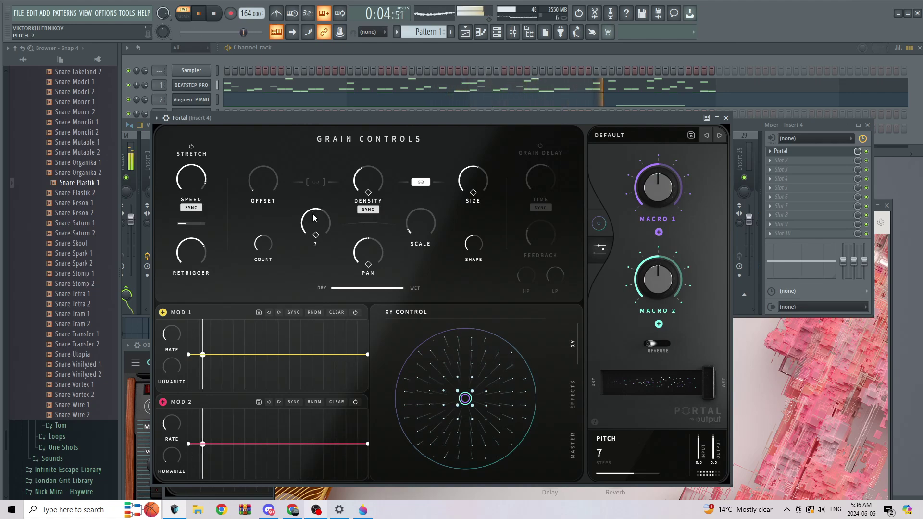
pyautogui.scroll(-4, 313, 218)
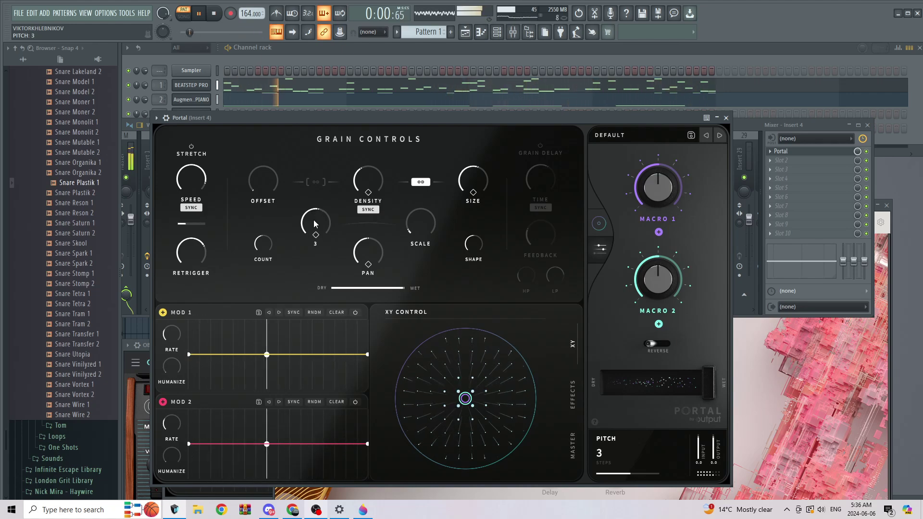
pyautogui.scroll(-3, 315, 224)
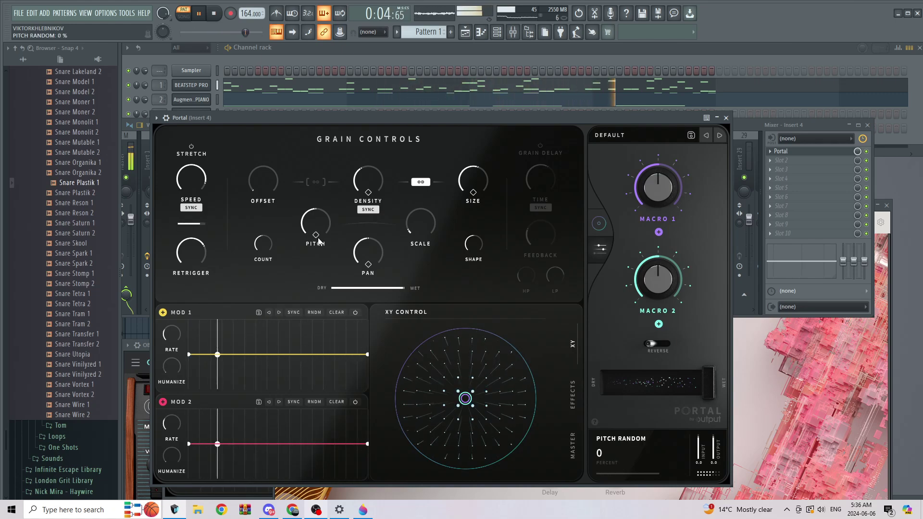
pyautogui.moveTo(319, 235); pyautogui.dragTo(313, 206)
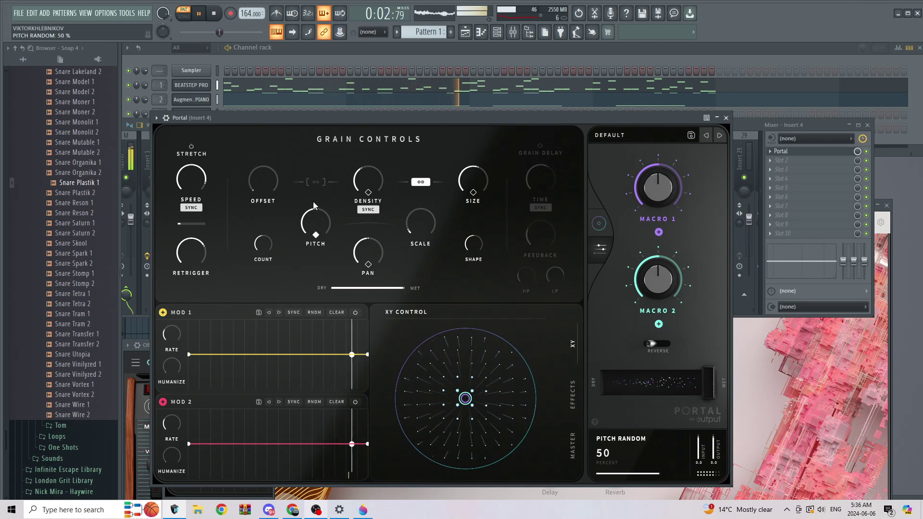
pyautogui.doubleClick(313, 206)
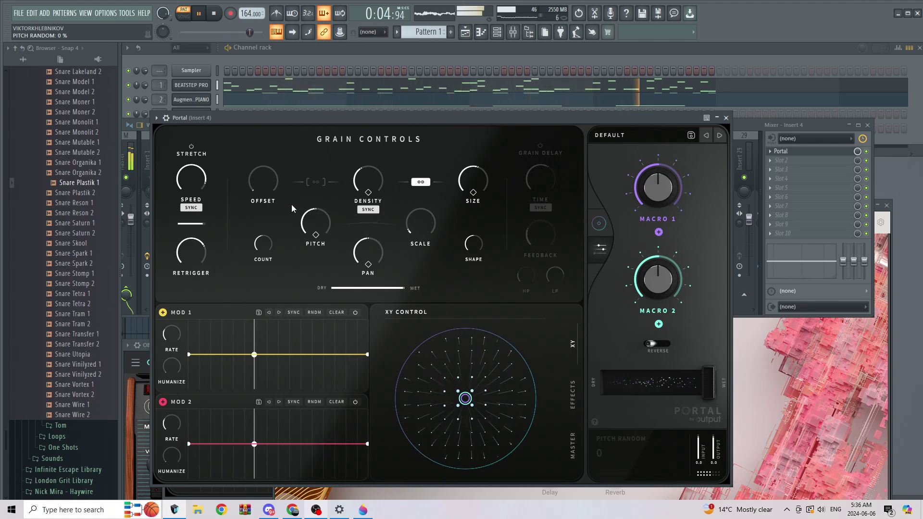
# With grain Density at 1/4, shape MOD 1 as a full-height rising curve and assign it to Density at depth +98
pyautogui.moveTo(368, 179); pyautogui.dragTo(371, 144)
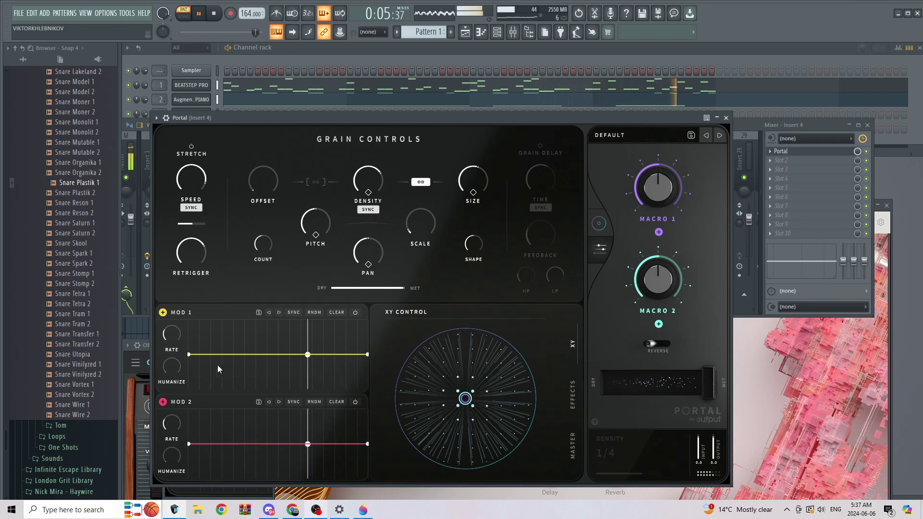
pyautogui.moveTo(189, 354); pyautogui.dragTo(188, 388)
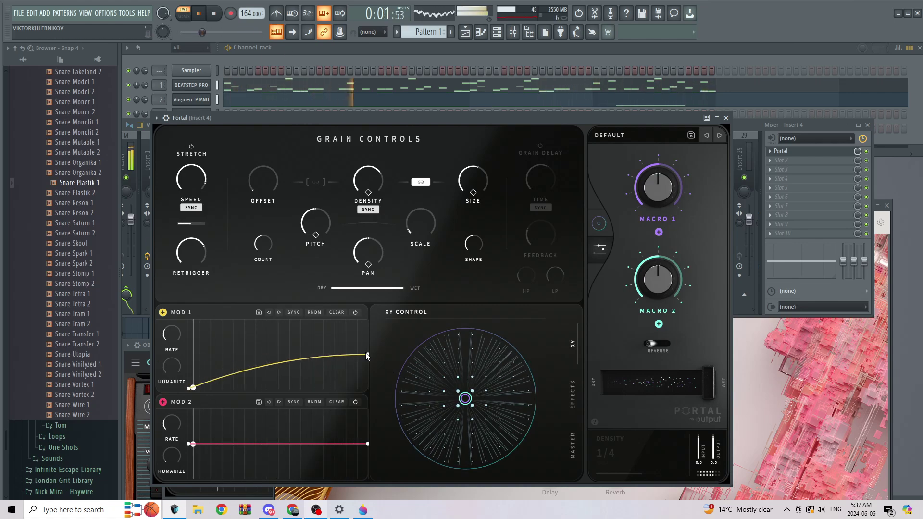
pyautogui.moveTo(367, 354); pyautogui.dragTo(367, 319)
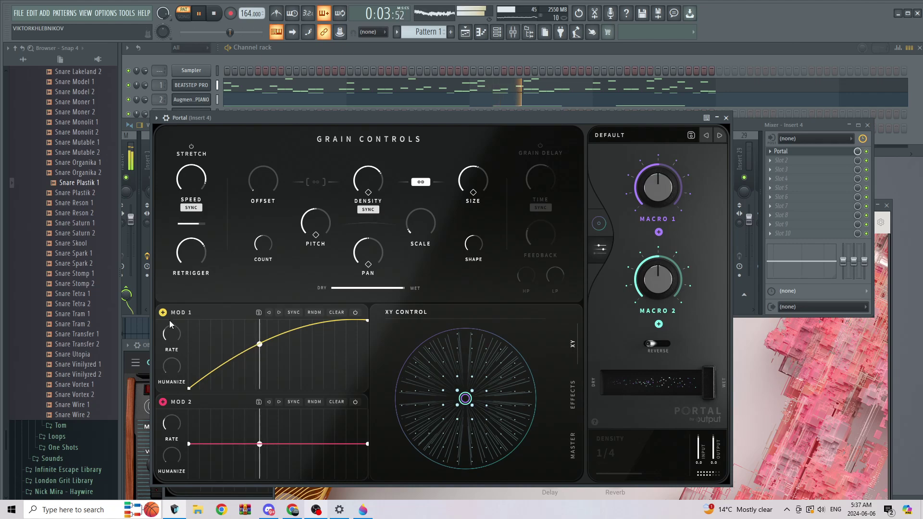
pyautogui.moveTo(368, 192)
pyautogui.mouseDown()
pyautogui.moveTo(366, 169)
pyautogui.moveTo(354, 174)
pyautogui.moveTo(368, 139)
pyautogui.mouseUp()
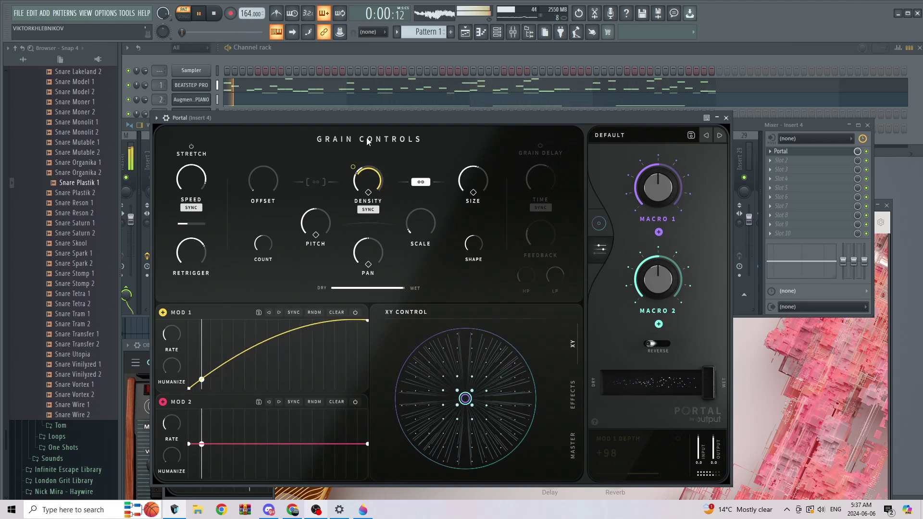
# Shape MOD 2 as a straight full-height rising ramp
pyautogui.moveTo(472, 183)
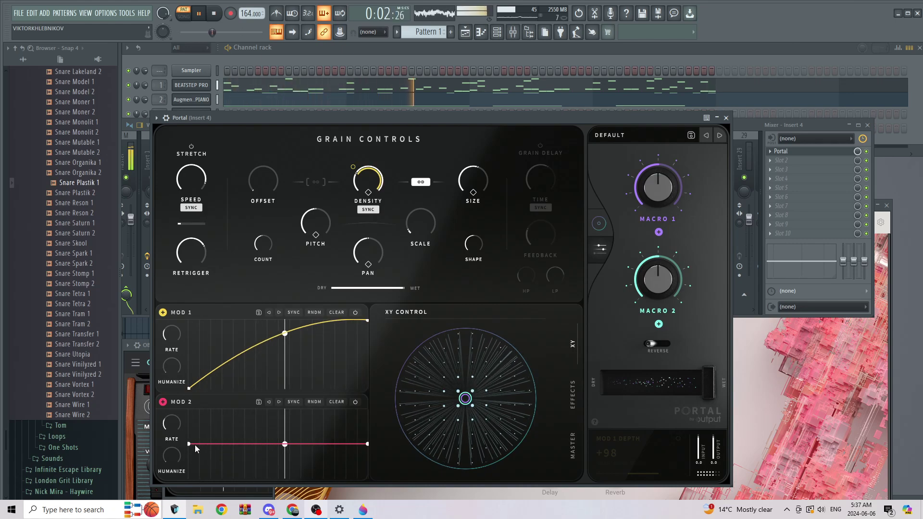
pyautogui.moveTo(190, 444); pyautogui.dragTo(189, 477)
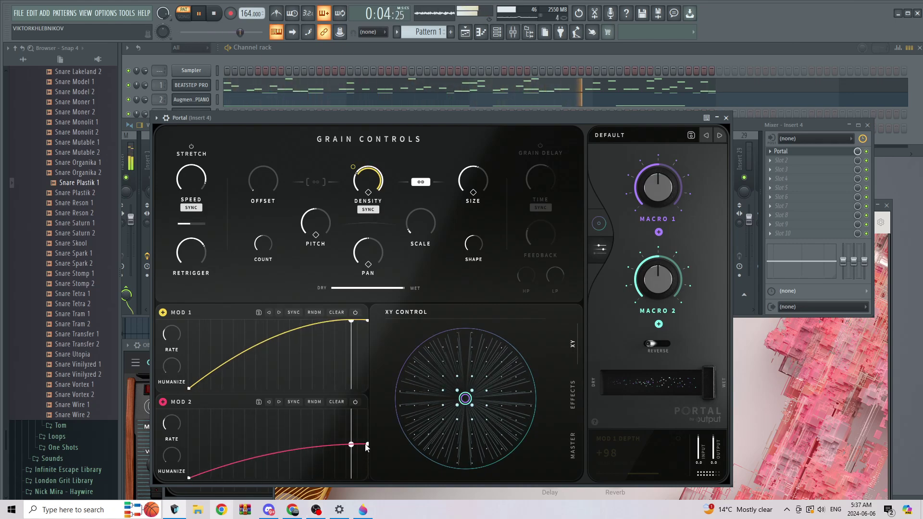
pyautogui.moveTo(365, 446); pyautogui.dragTo(367, 410)
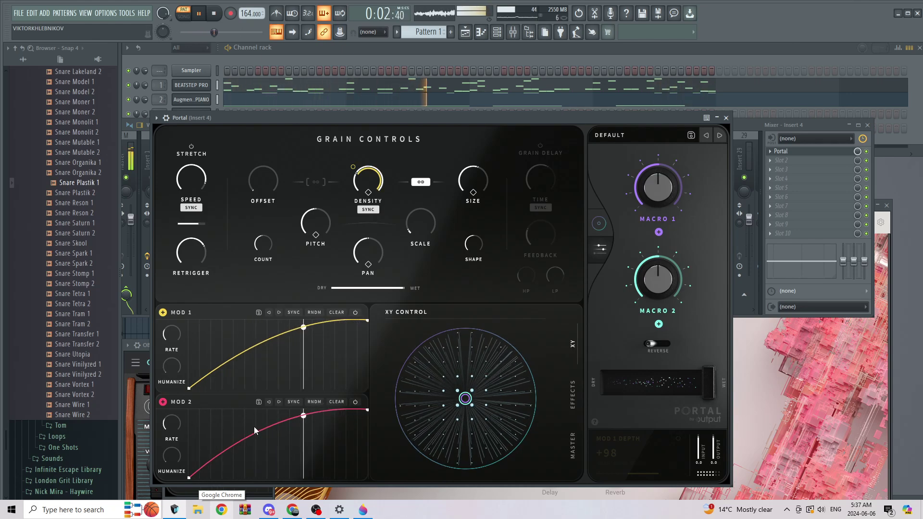
pyautogui.moveTo(253, 426); pyautogui.dragTo(264, 434)
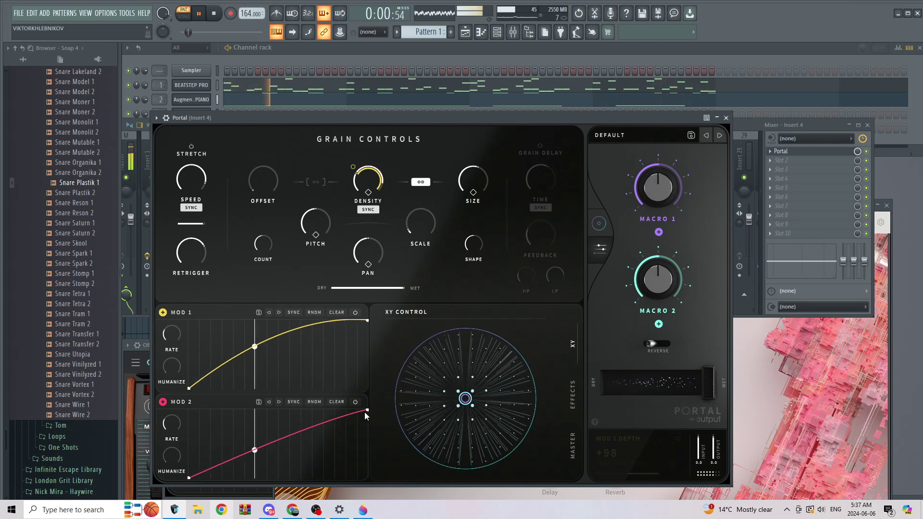
pyautogui.moveTo(353, 413); pyautogui.dragTo(318, 427)
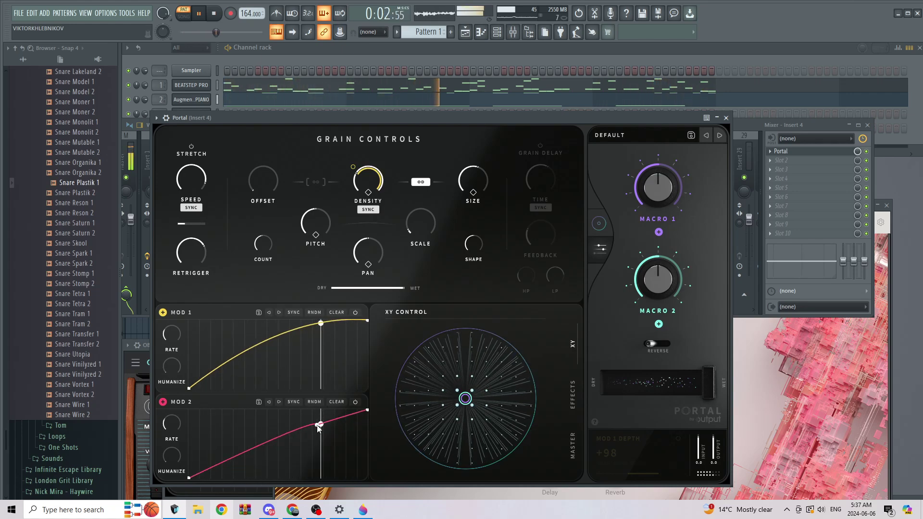
pyautogui.moveTo(349, 265)
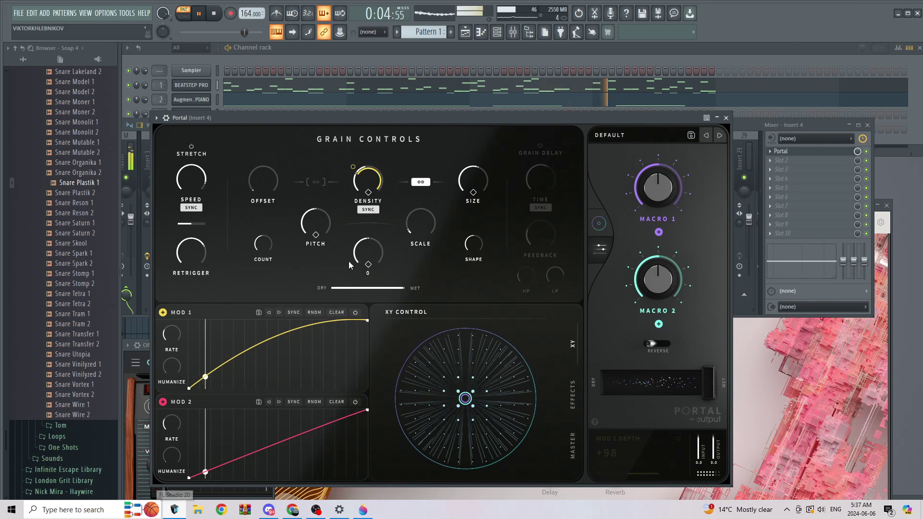
# Assign MOD 2 to the grain Pitch, try a depth of +3 and return it to 0
pyautogui.moveTo(162, 401); pyautogui.dragTo(316, 223)
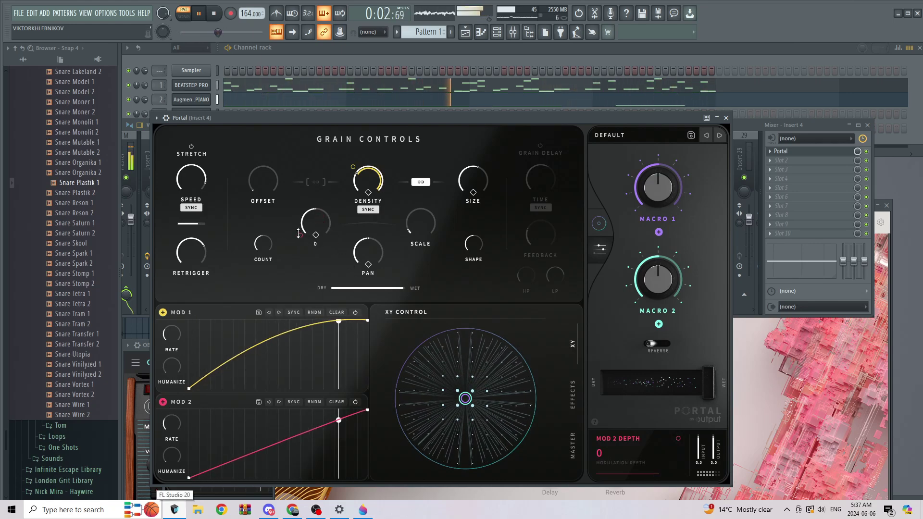
pyautogui.moveTo(299, 222)
pyautogui.mouseDown()
pyautogui.moveTo(309, 204)
pyautogui.moveTo(314, 232)
pyautogui.mouseUp()
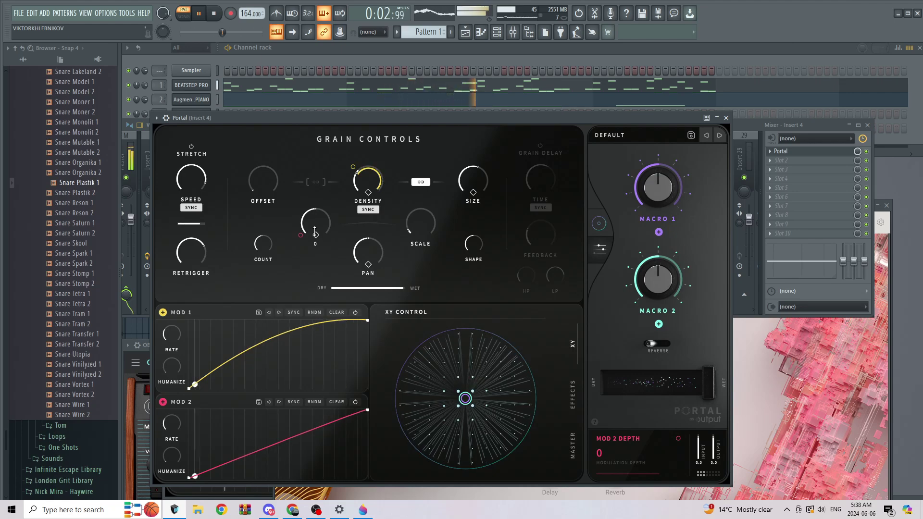
pyautogui.moveTo(315, 232); pyautogui.dragTo(314, 224)
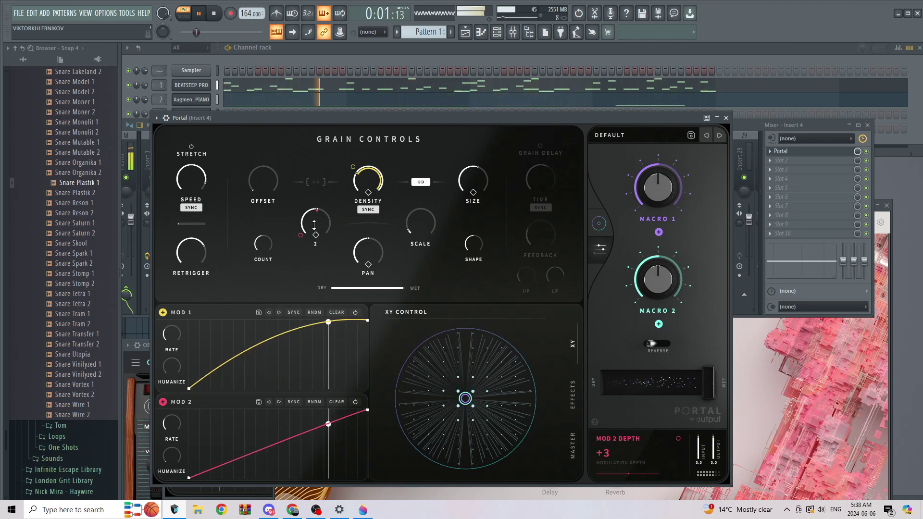
pyautogui.moveTo(314, 225); pyautogui.dragTo(316, 228)
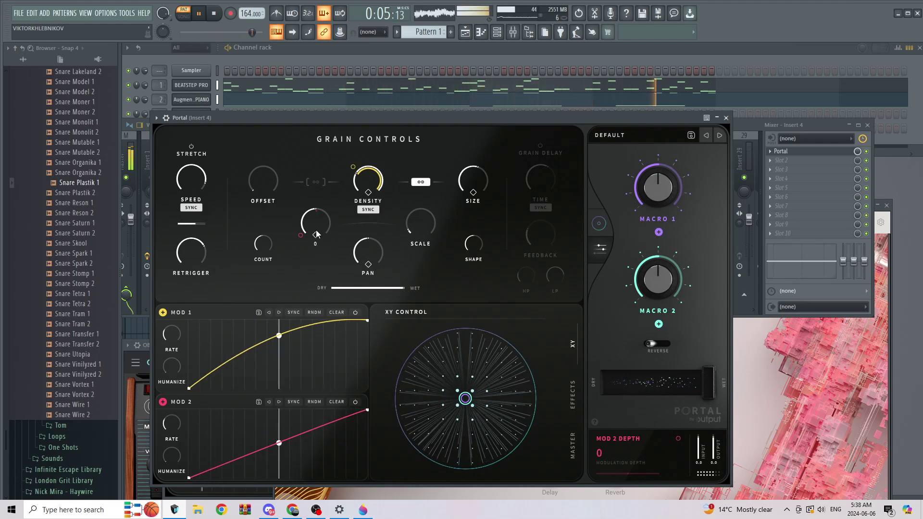
# Reshape MOD 2 with an added breakpoint so it rises steeply near the start and stays flat at maximum
pyautogui.moveTo(284, 441); pyautogui.dragTo(207, 357)
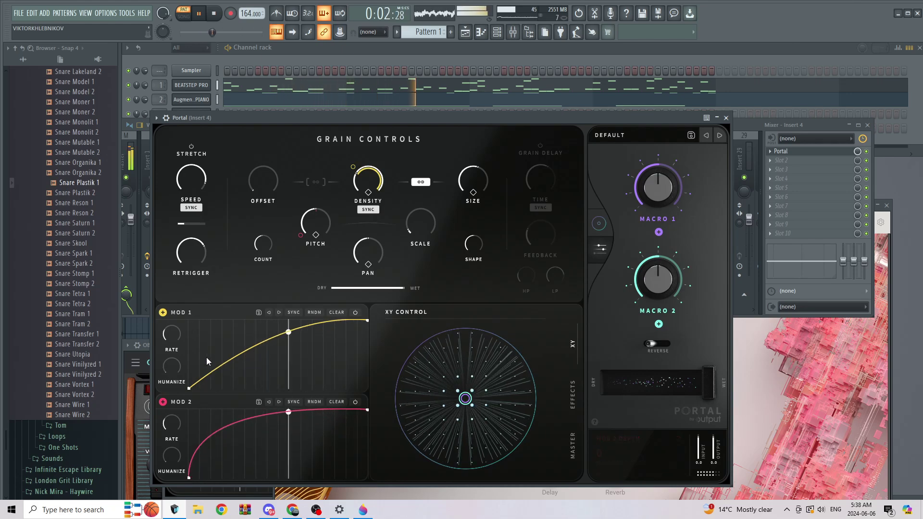
pyautogui.doubleClick(212, 437)
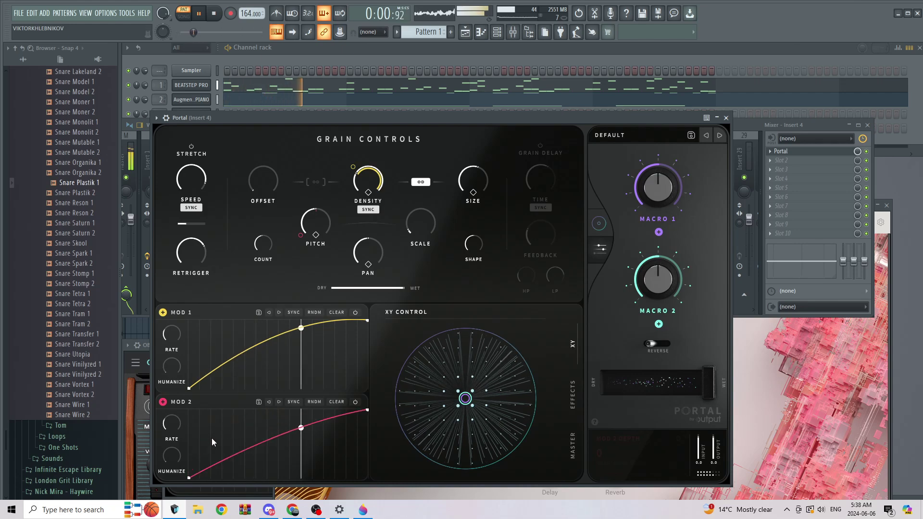
pyautogui.click(201, 411)
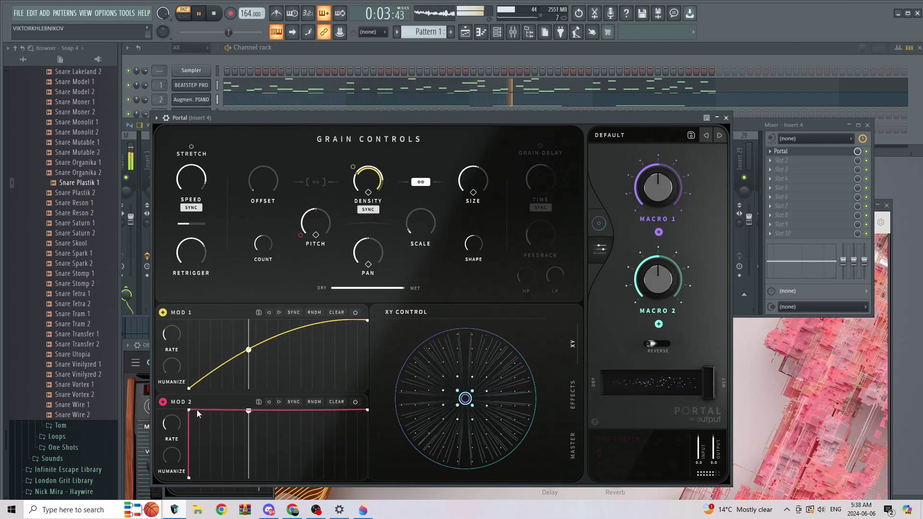
pyautogui.moveTo(197, 410); pyautogui.dragTo(216, 414)
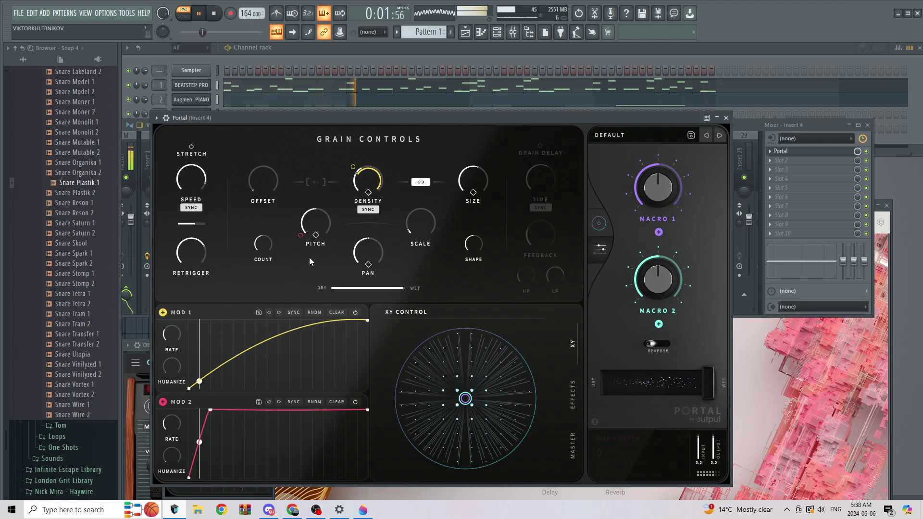
# Set MOD 2's modulation depth on the grain Pitch to +12
pyautogui.moveTo(322, 240)
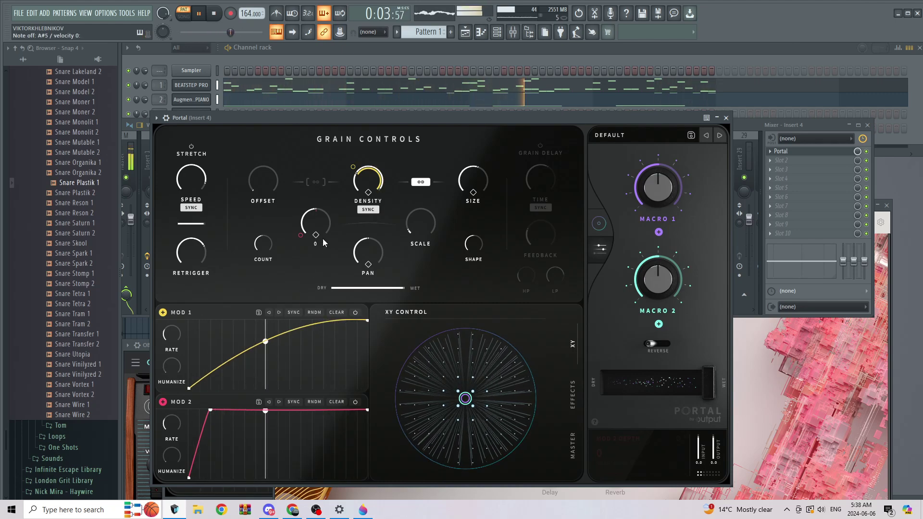
pyautogui.moveTo(300, 236); pyautogui.dragTo(299, 230)
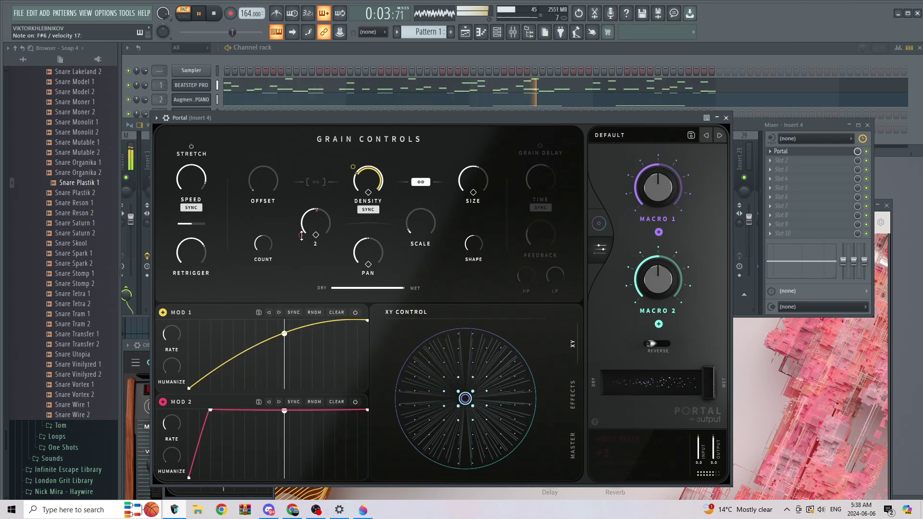
pyautogui.moveTo(301, 235); pyautogui.dragTo(299, 223)
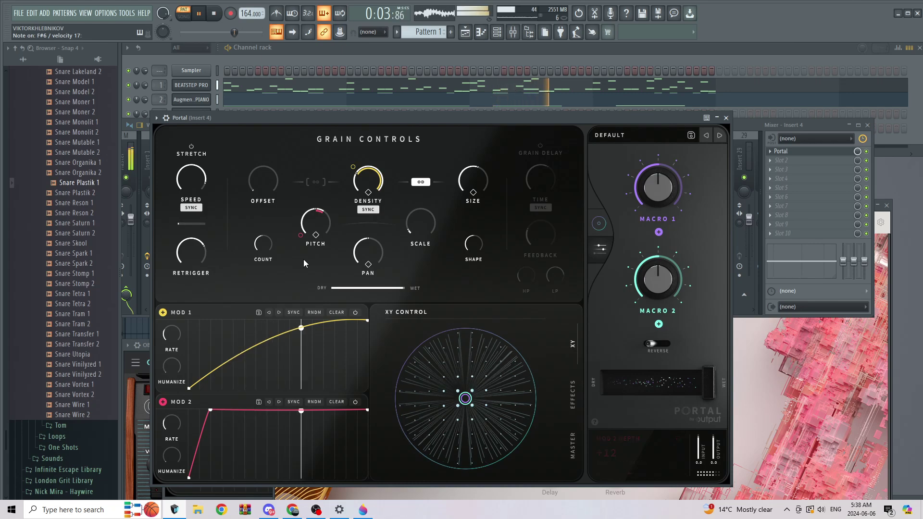
# Move MOD 2's upper breakpoint to about the middle of its cycle and set the grain Pitch to 0 steps
pyautogui.moveTo(211, 410); pyautogui.dragTo(270, 407)
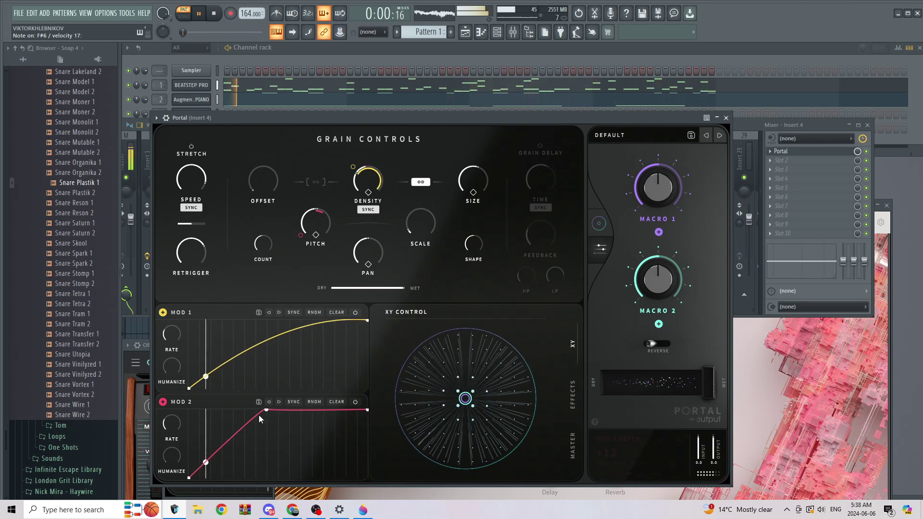
pyautogui.moveTo(266, 410); pyautogui.dragTo(279, 409)
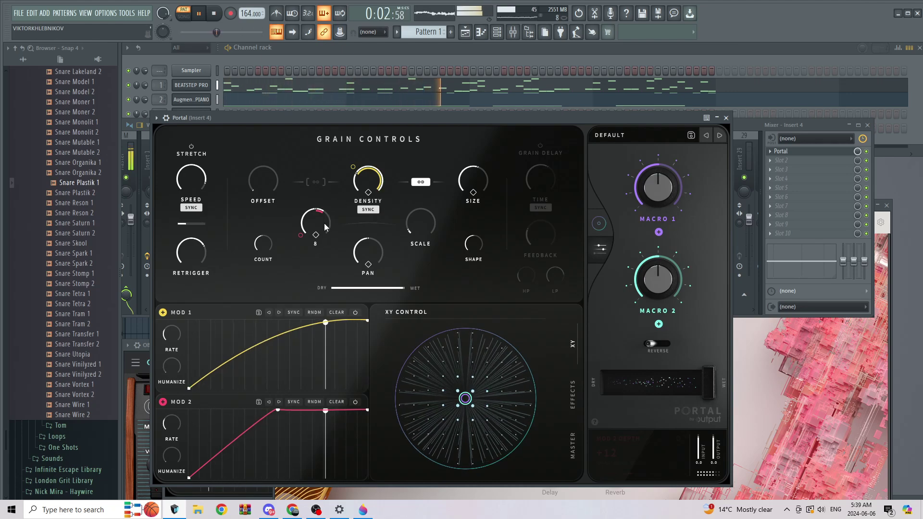
pyautogui.moveTo(324, 223)
pyautogui.mouseDown()
pyautogui.moveTo(318, 229)
pyautogui.moveTo(320, 222)
pyautogui.mouseUp()
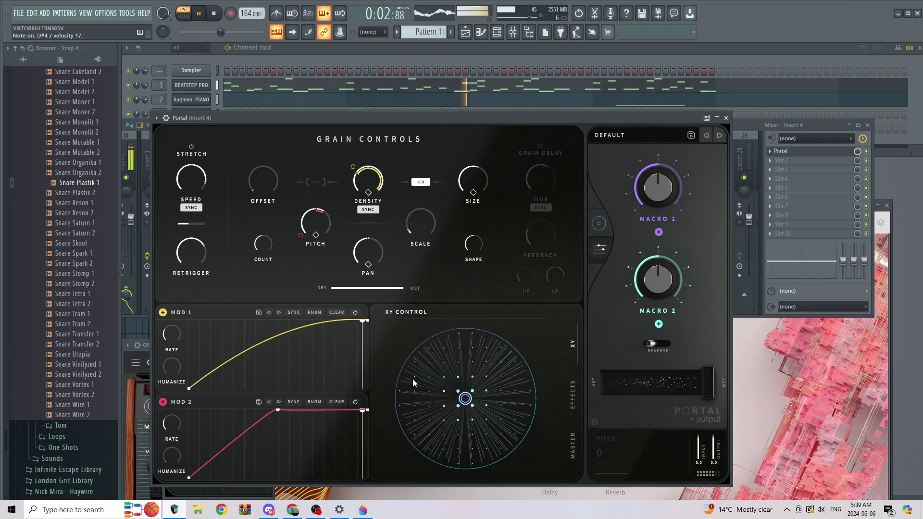
# Set MOD 2's modulation depth on Pitch to +9 and lower the grain Pitch to -4 steps
pyautogui.moveTo(321, 238)
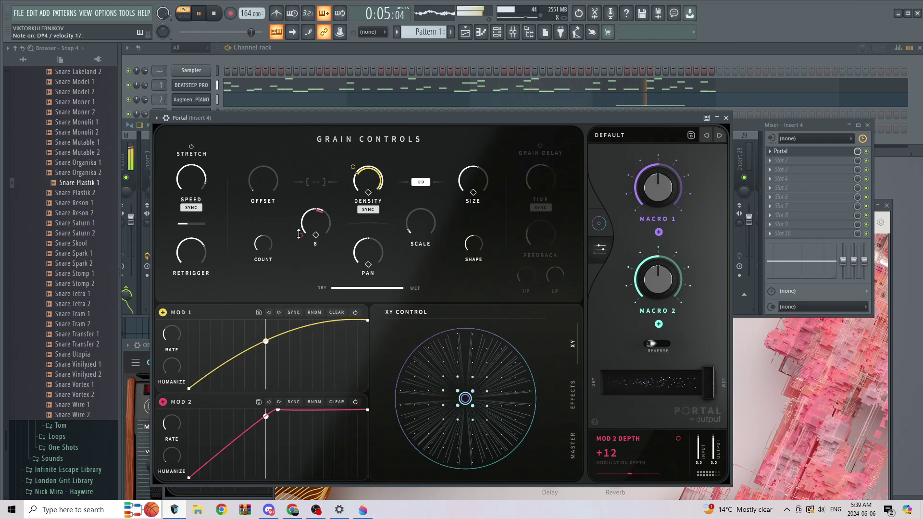
pyautogui.moveTo(299, 234); pyautogui.dragTo(301, 237)
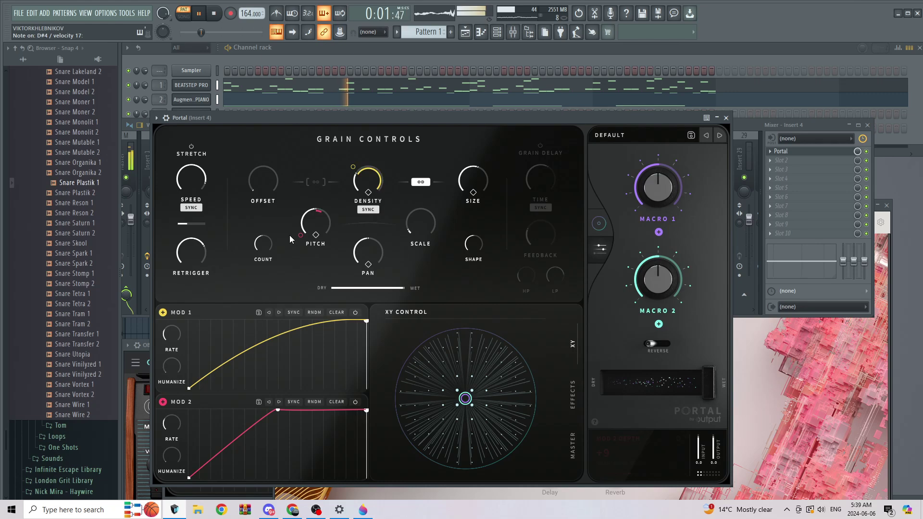
pyautogui.moveTo(311, 230)
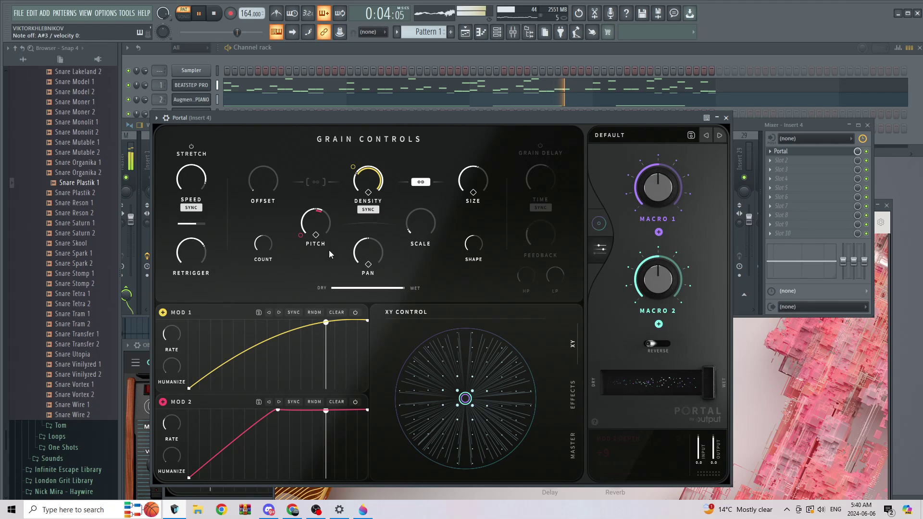
pyautogui.moveTo(314, 220); pyautogui.dragTo(343, 179)
# Set the mix level of Portal on mixer insert 4 to 30%
pyautogui.click(856, 152)
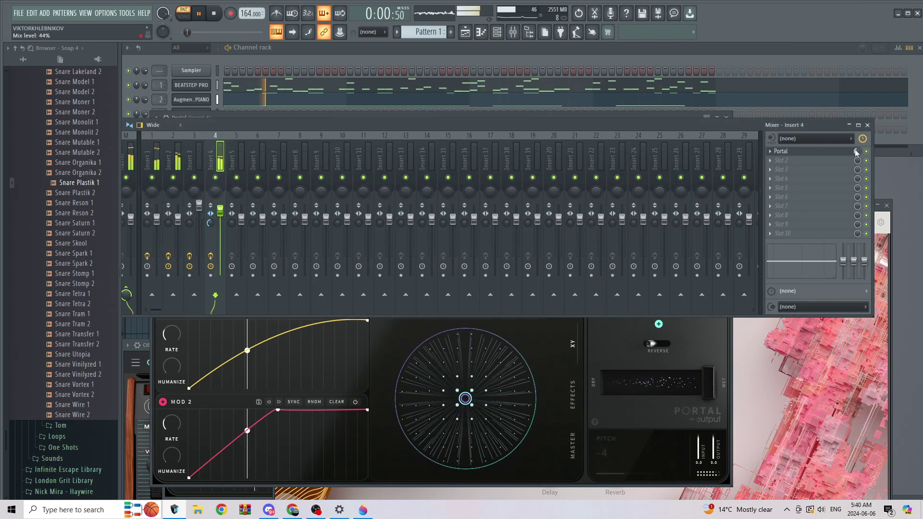
pyautogui.moveTo(856, 152); pyautogui.dragTo(855, 153)
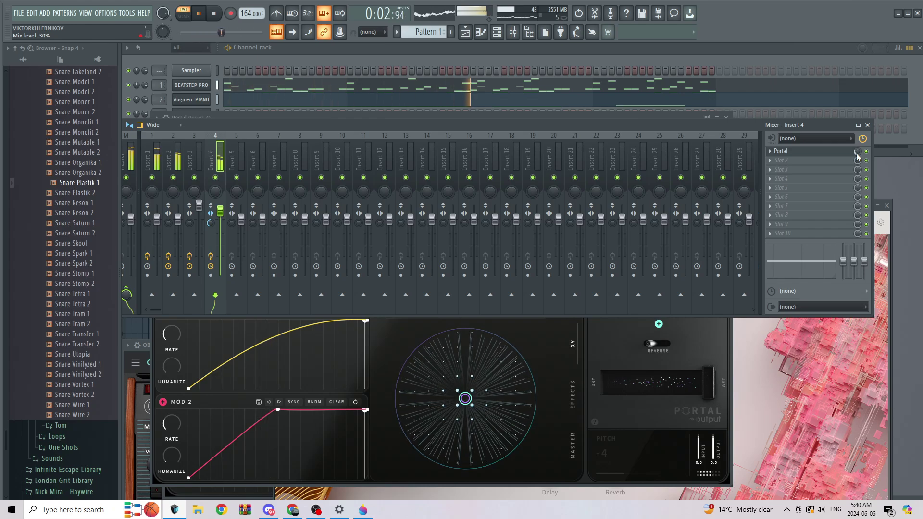
# Bring the Portal window back to the front and set MOD 2's modulation depth on Pitch to 0
pyautogui.click(398, 341)
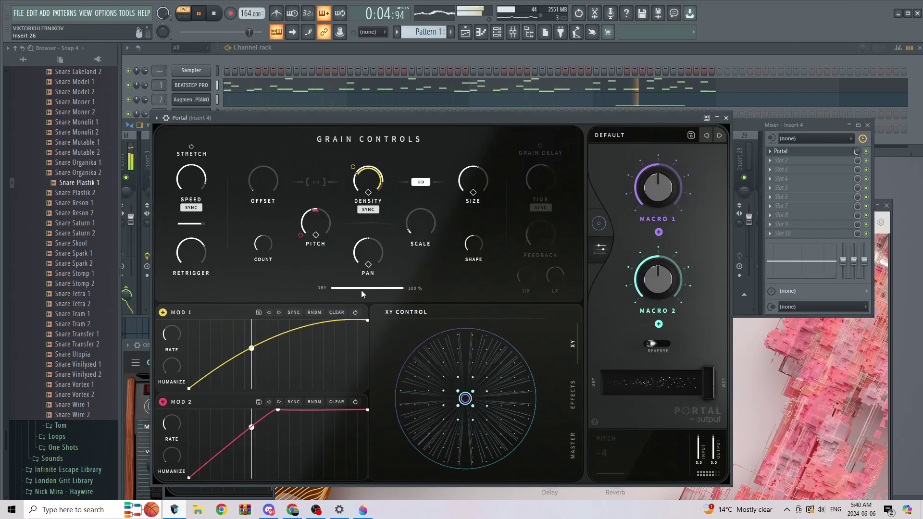
pyautogui.scroll(4, 301, 235)
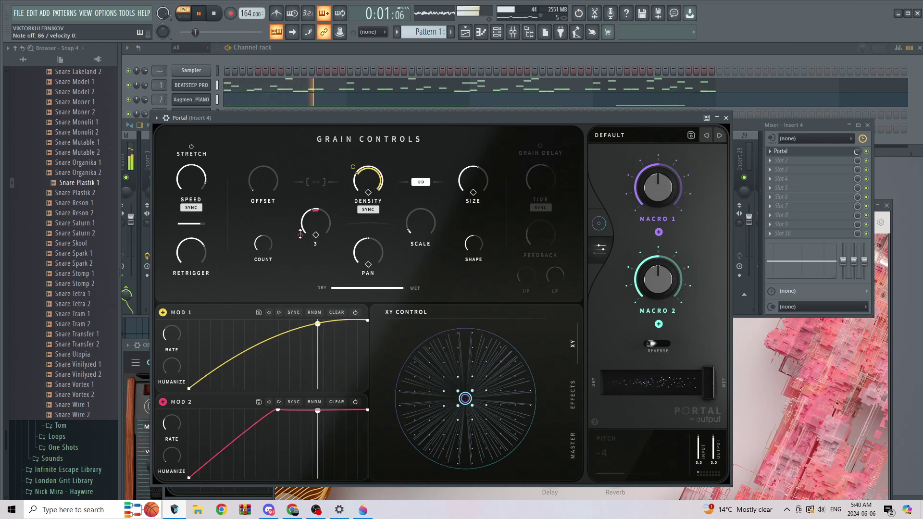
pyautogui.moveTo(301, 234)
pyautogui.mouseDown()
pyautogui.moveTo(307, 270)
pyautogui.moveTo(300, 247)
pyautogui.mouseUp()
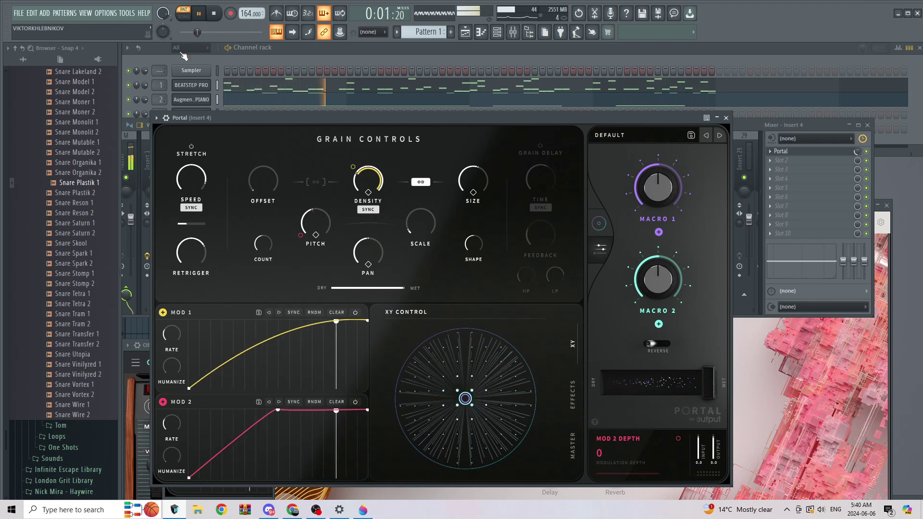
# Stop the pattern's playback, return to the start and switch to OBS
pyautogui.click(199, 13)
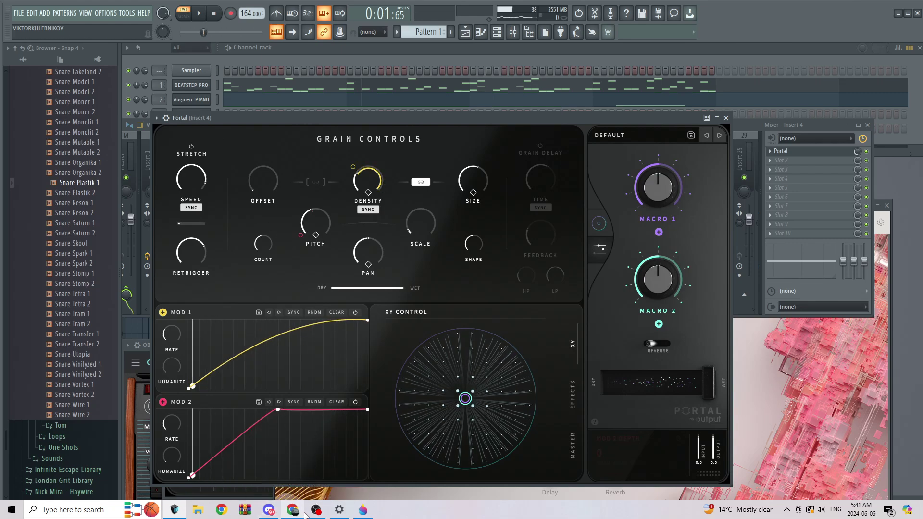
pyautogui.click(213, 13)
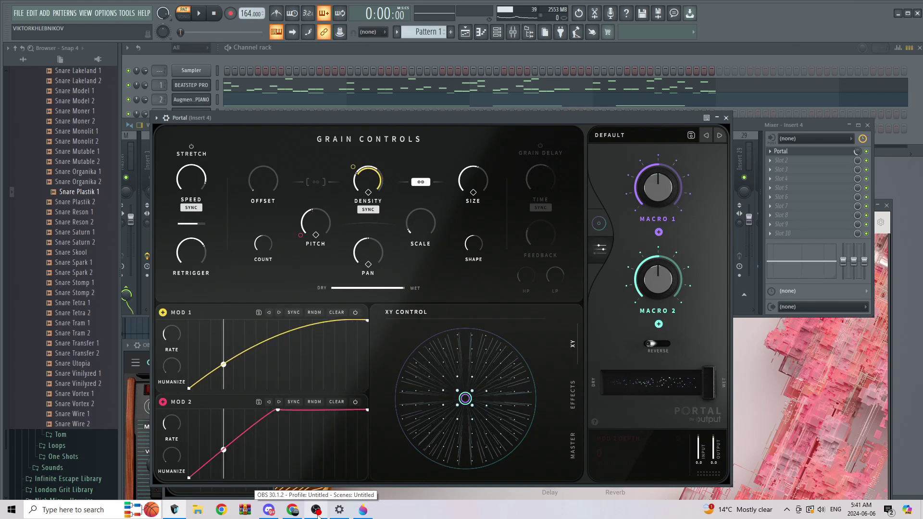
pyautogui.click(315, 511)
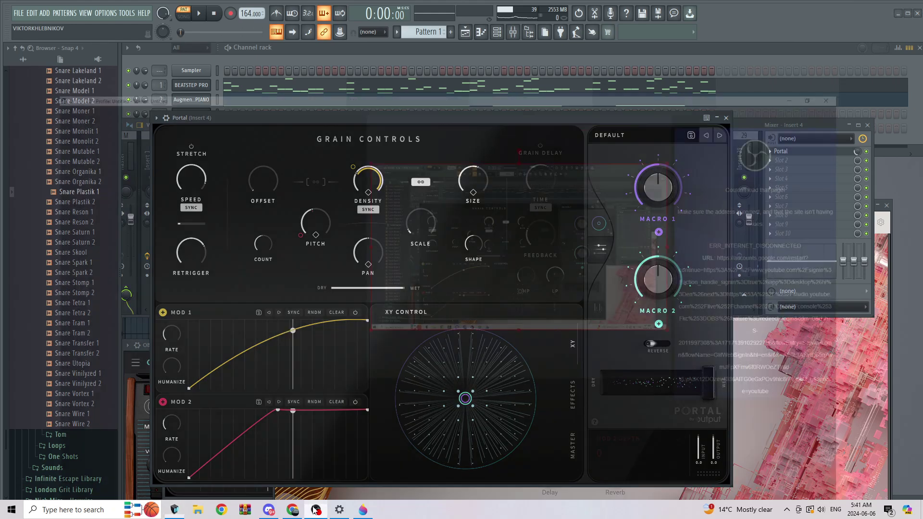